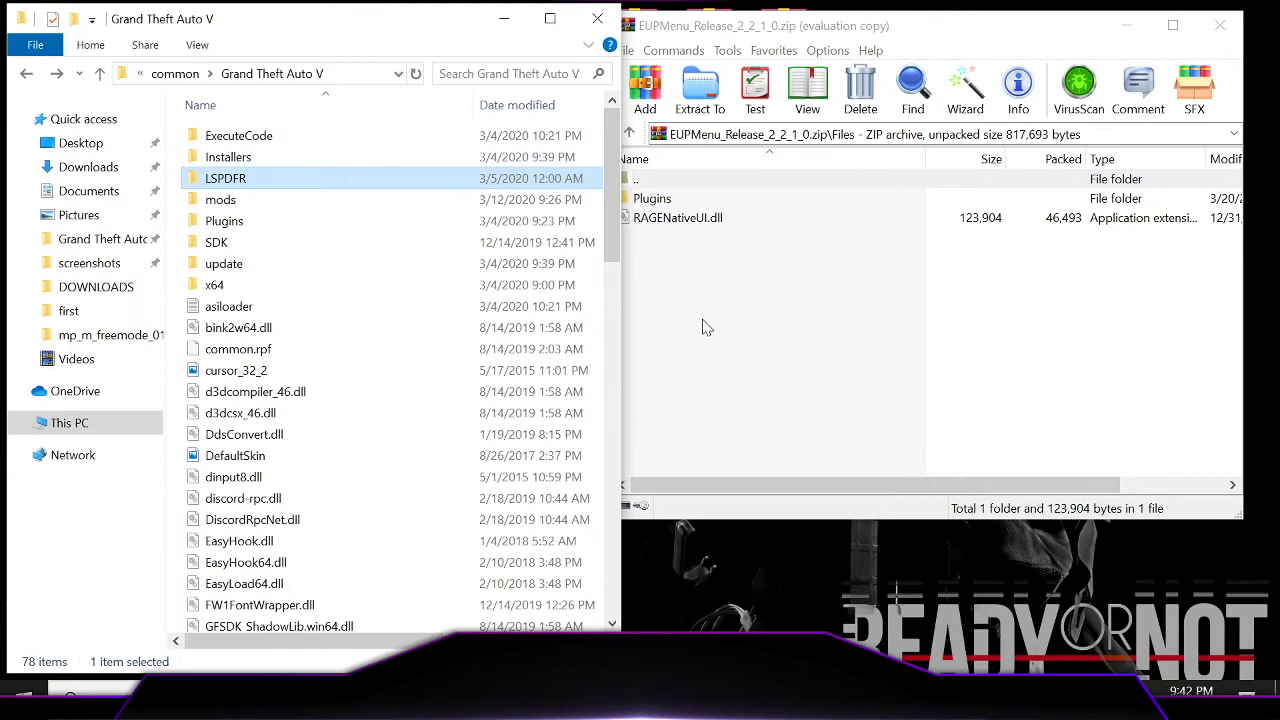
Copy the Plugins folder and RAGENativeUI.dll from the EUPMenu archive into the Grand Theft Auto V folder, and check both Plugins folders
{"action": "left_click", "coordinate": [728, 279]}
{"action": "left_click_drag", "start_coordinate": [698, 295], "coordinate": [453, 373]}
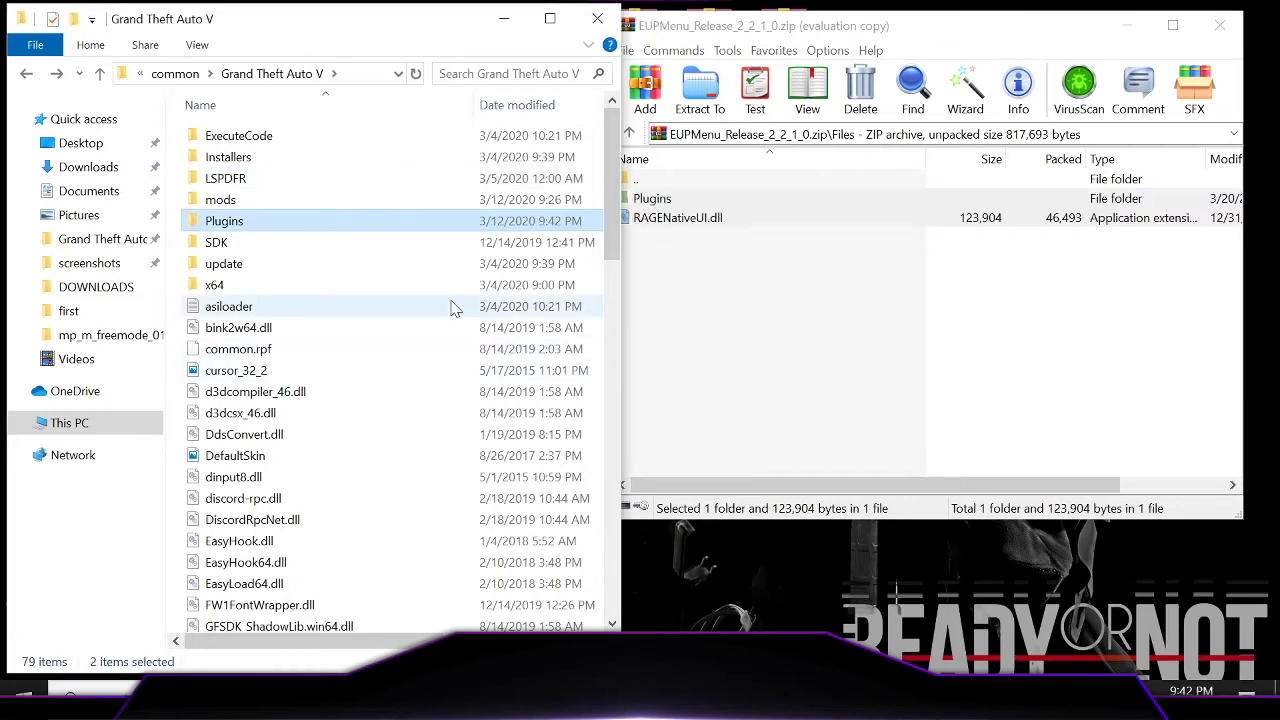
{"action": "double_click", "coordinate": [660, 200]}
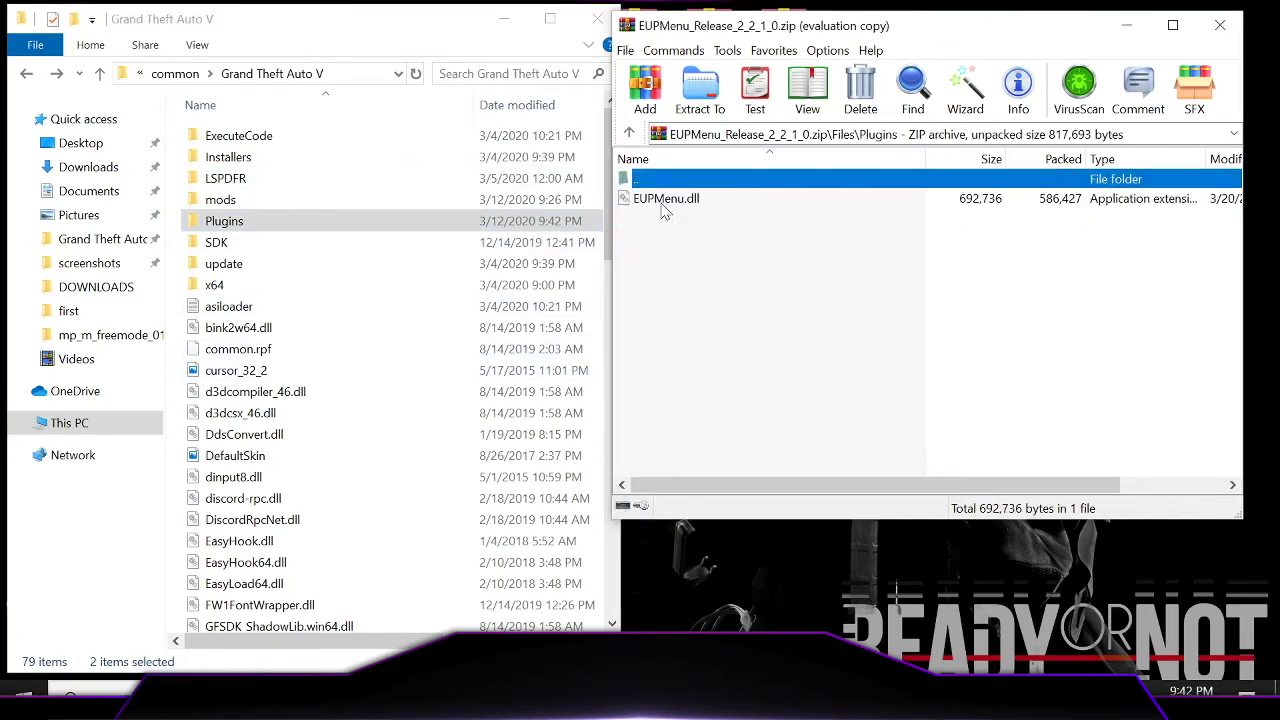
{"action": "double_click", "coordinate": [408, 228]}
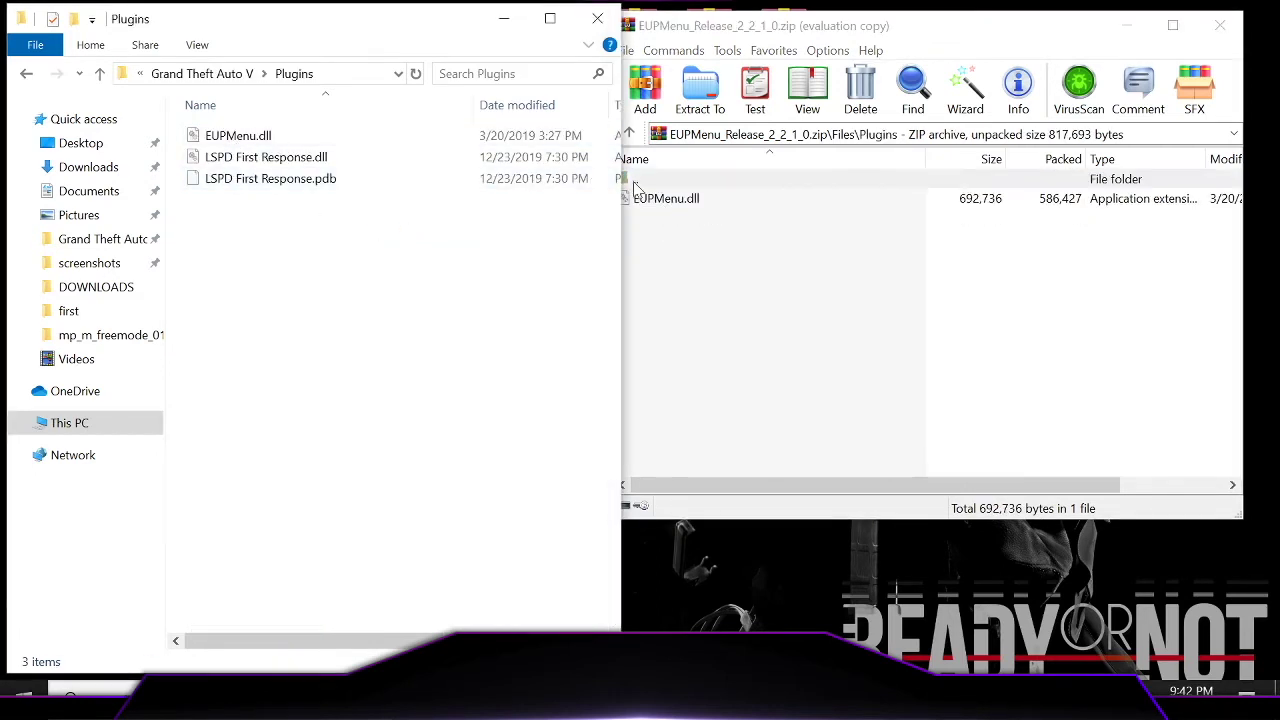
{"action": "key", "text": "BackSpace"}
Return to the archive's top level, close the EUPMenu archive and minimize the Grand Theft Auto V folder window
{"action": "left_click", "coordinate": [700, 302]}
{"action": "key", "text": "BackSpace"}
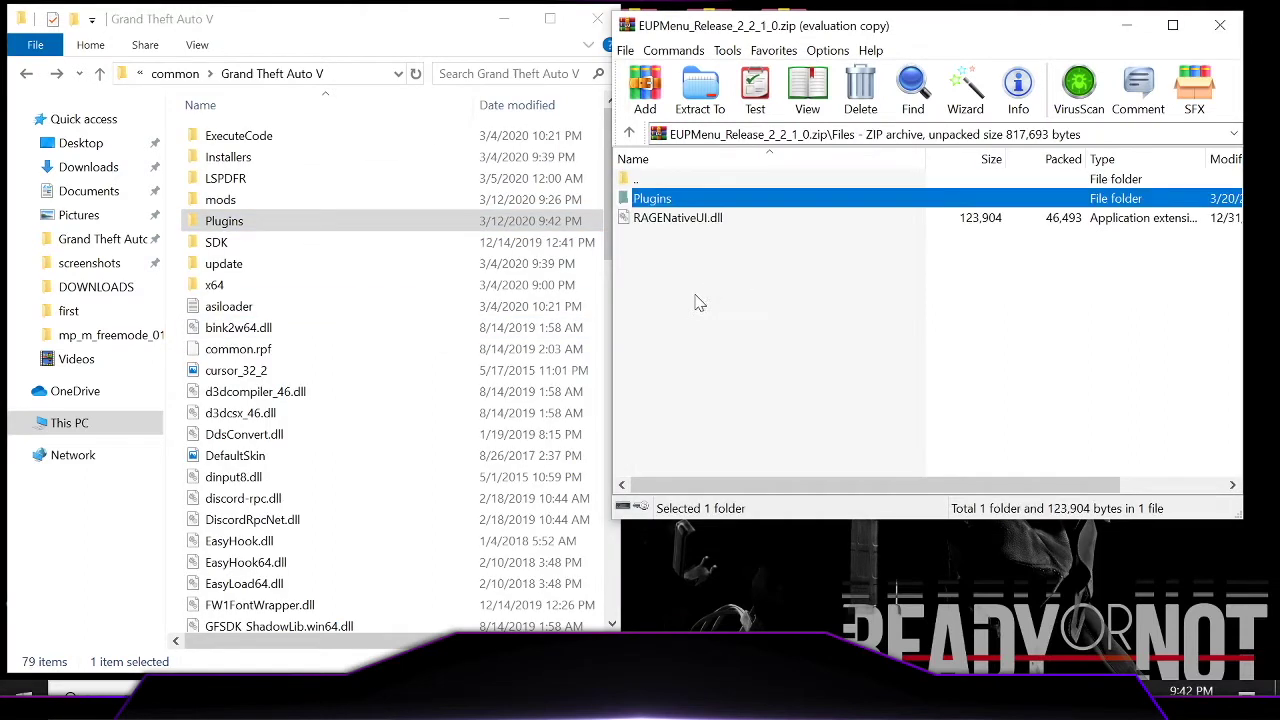
{"action": "key", "text": "BackSpace"}
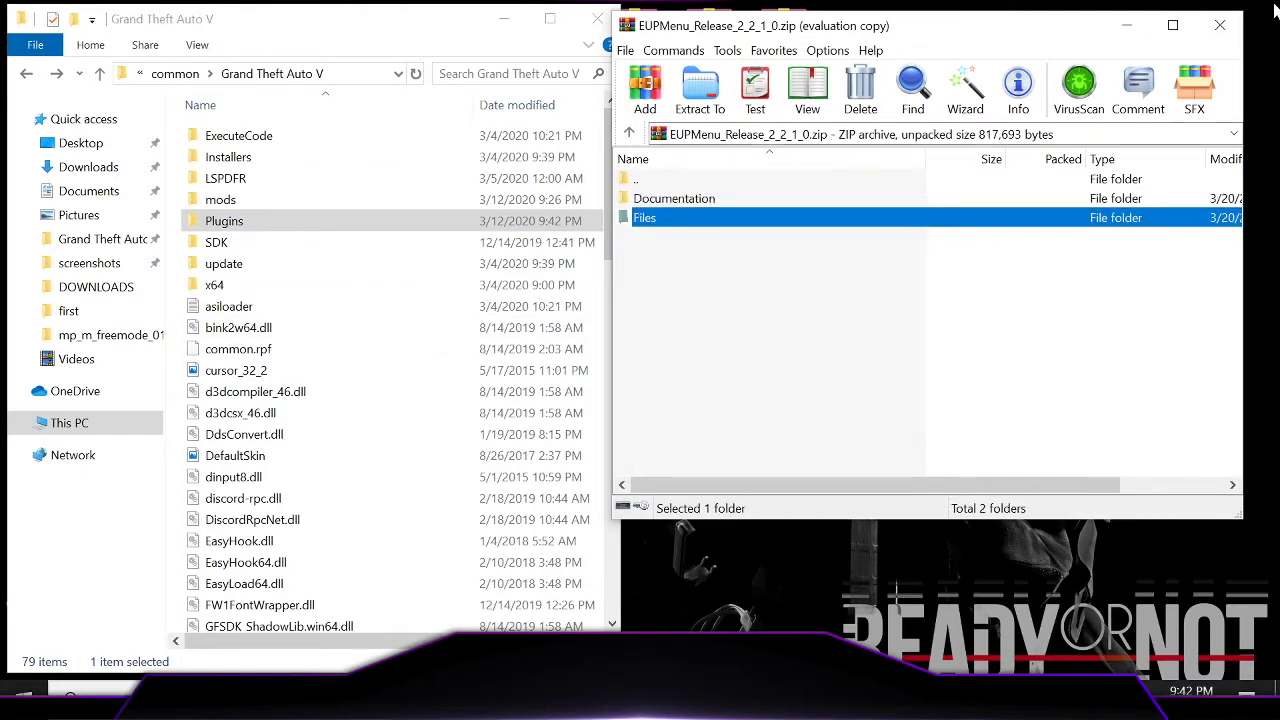
{"action": "left_click", "coordinate": [1218, 27]}
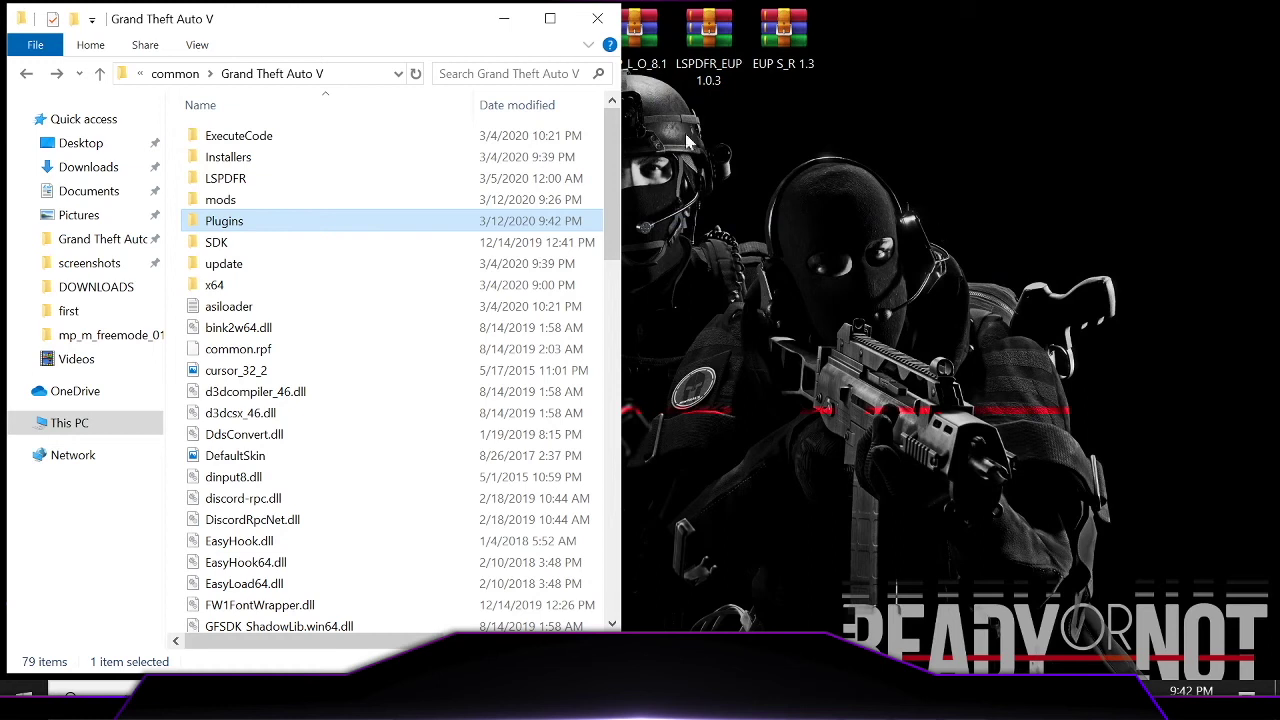
{"action": "left_click", "coordinate": [504, 18]}
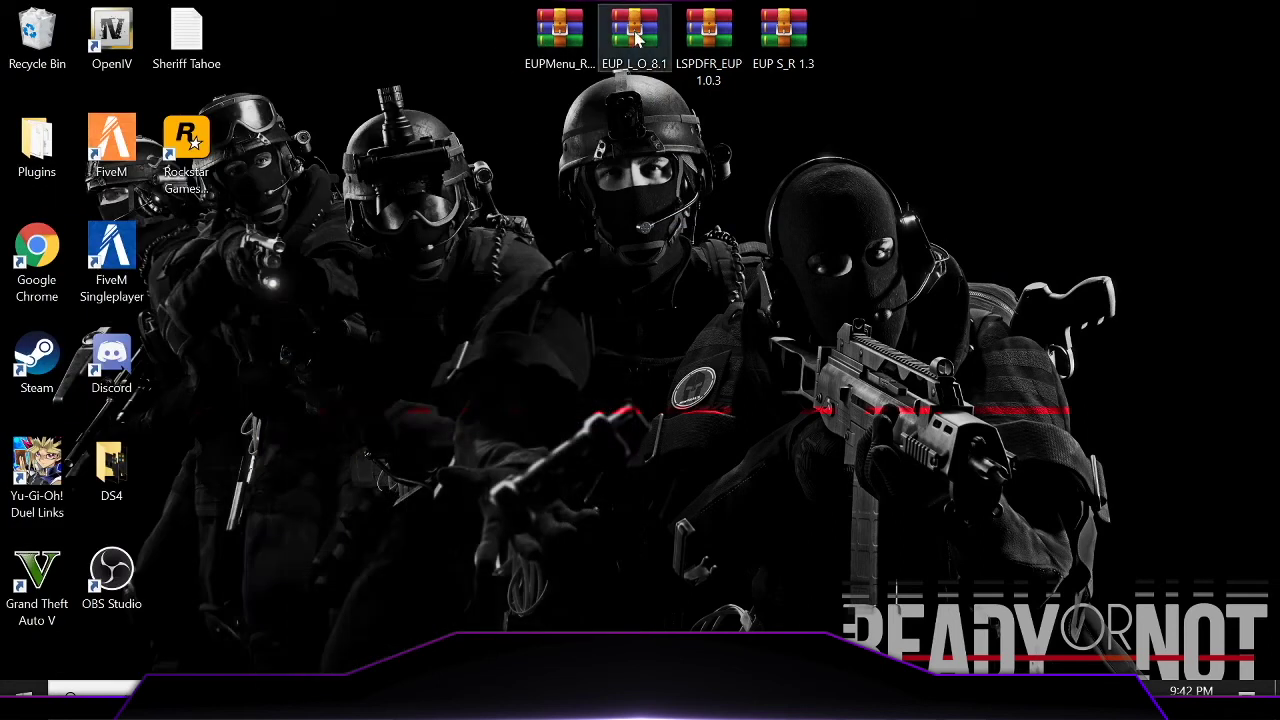
Open the EUP_L_O_8.1 archive from the desktop and dismiss the license reminder
{"action": "left_click", "coordinate": [636, 37]}
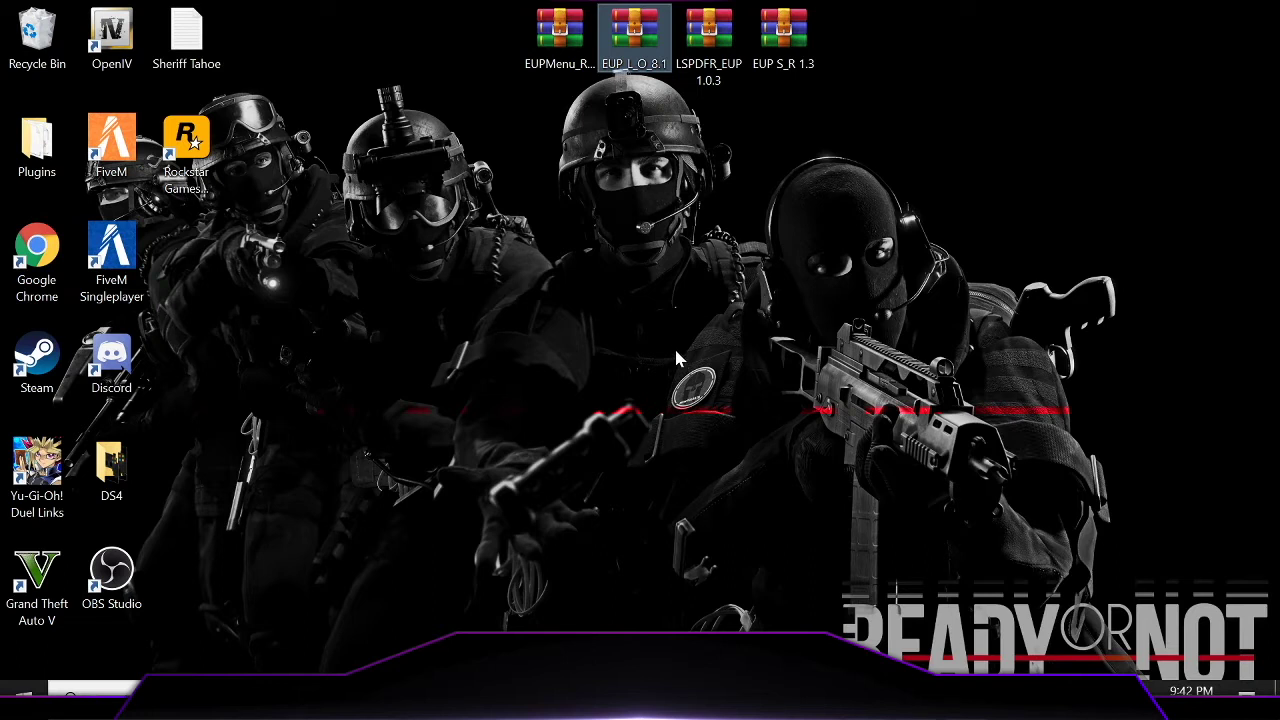
{"action": "double_click", "coordinate": [636, 36]}
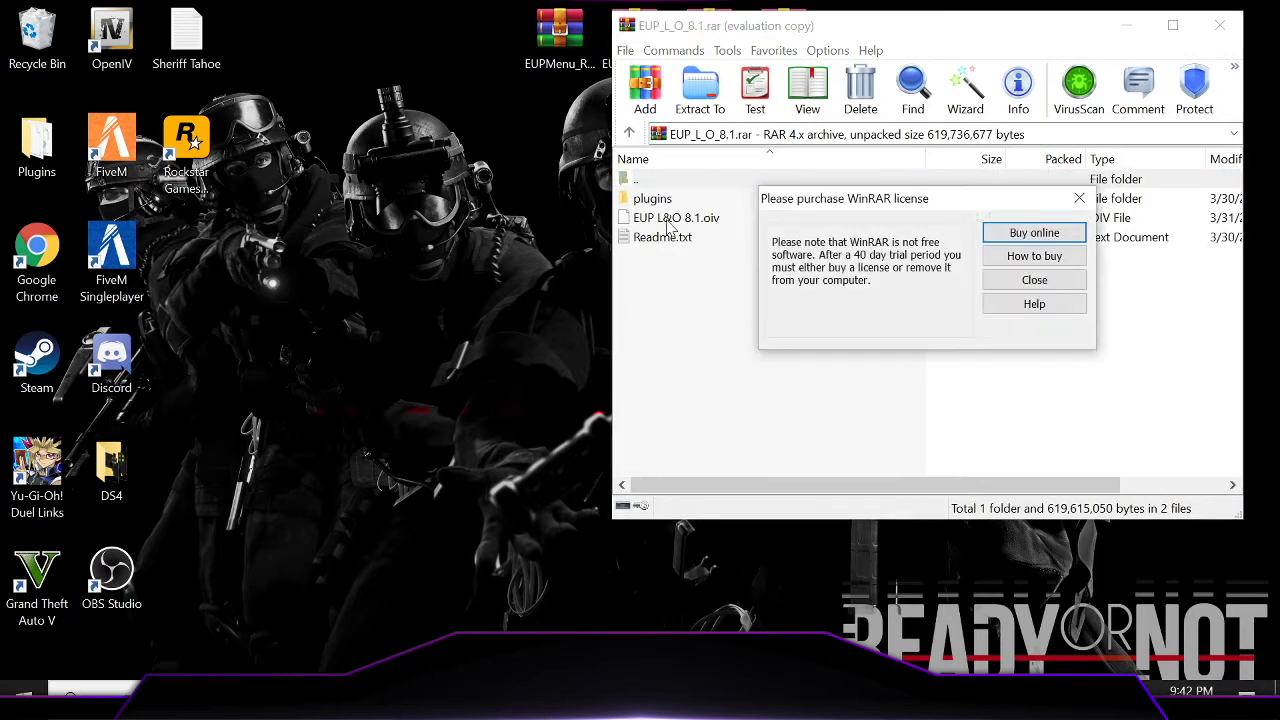
{"action": "left_click", "coordinate": [1012, 286]}
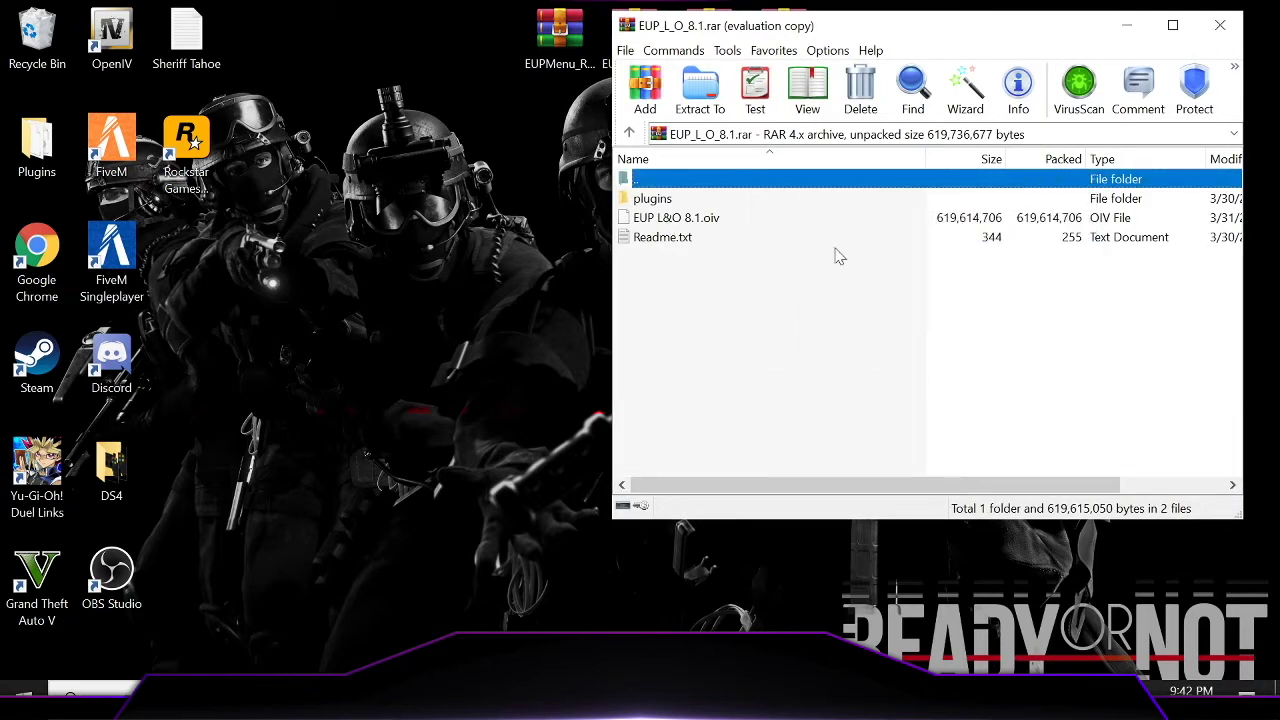
Read the installation instructions in the archive's Readme.txt and close the file
{"action": "left_click", "coordinate": [662, 240]}
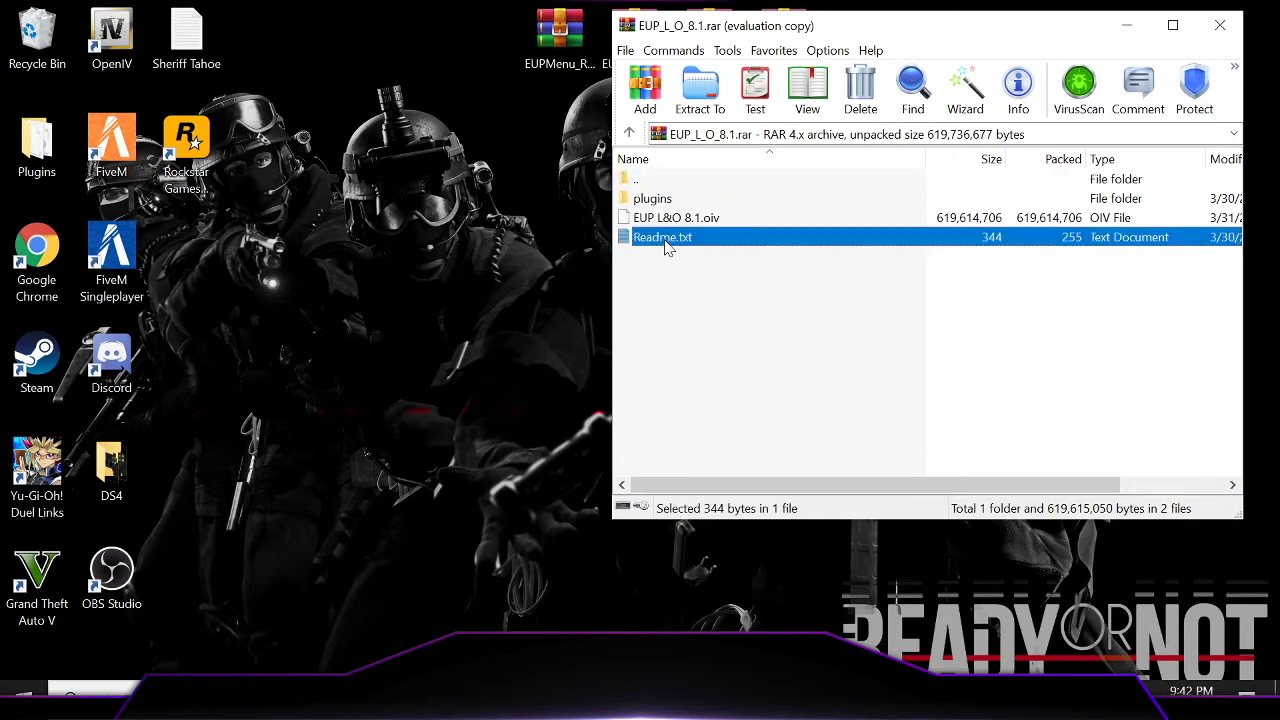
{"action": "double_click", "coordinate": [666, 244]}
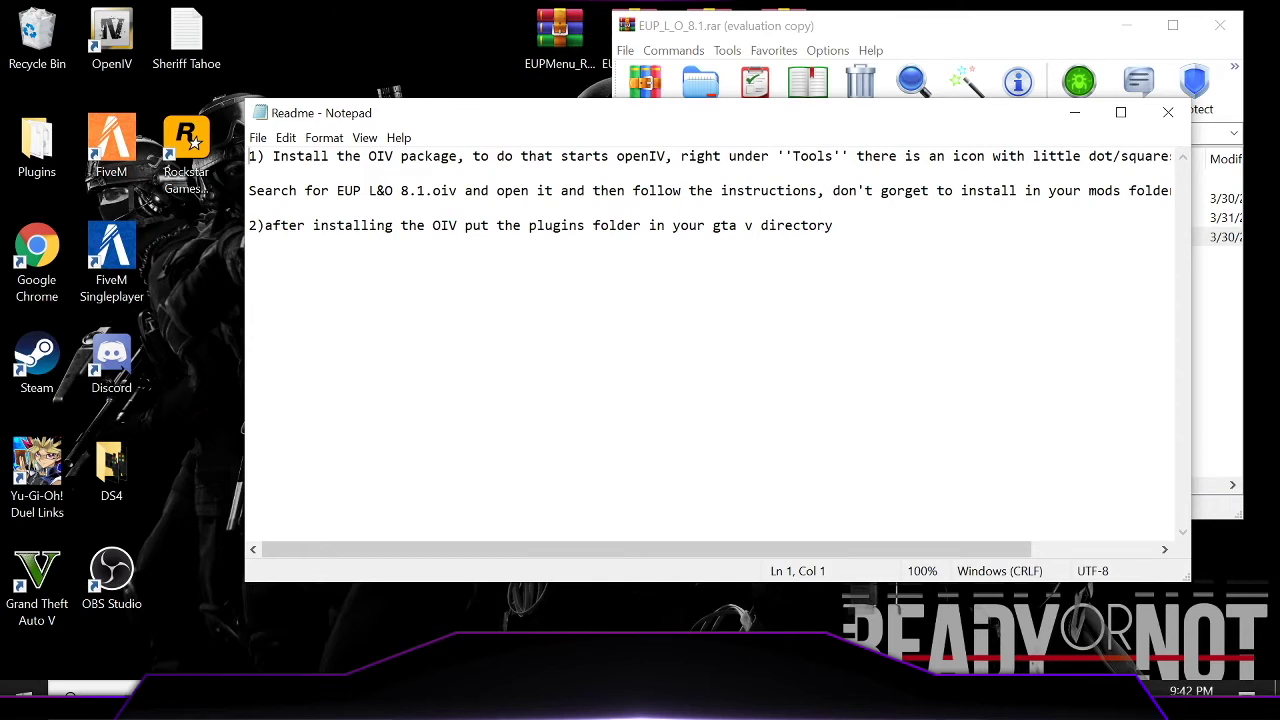
{"action": "left_click", "coordinate": [1167, 112]}
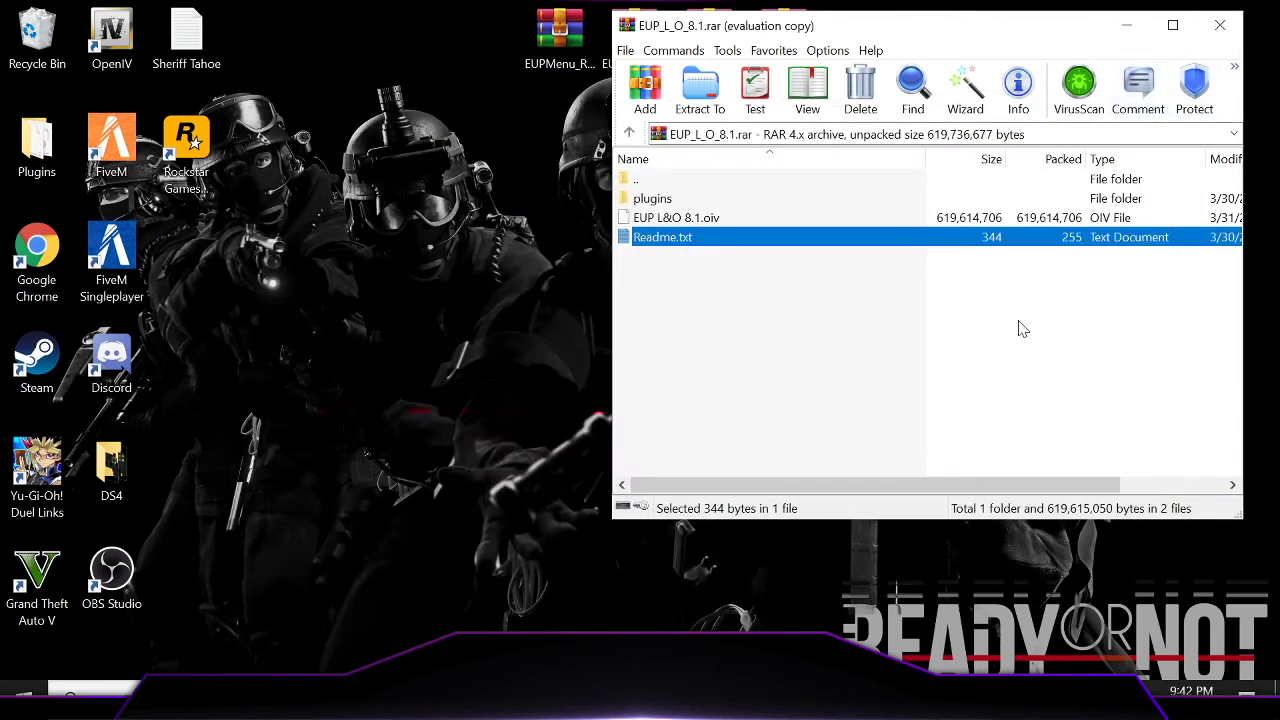
Extract EUP L&O 8.1.oiv from the archive to the desktop and launch OpenIV for Grand Theft Auto V on Windows
{"action": "left_click", "coordinate": [680, 218]}
{"action": "left_click_drag", "start_coordinate": [715, 220], "coordinate": [500, 230]}
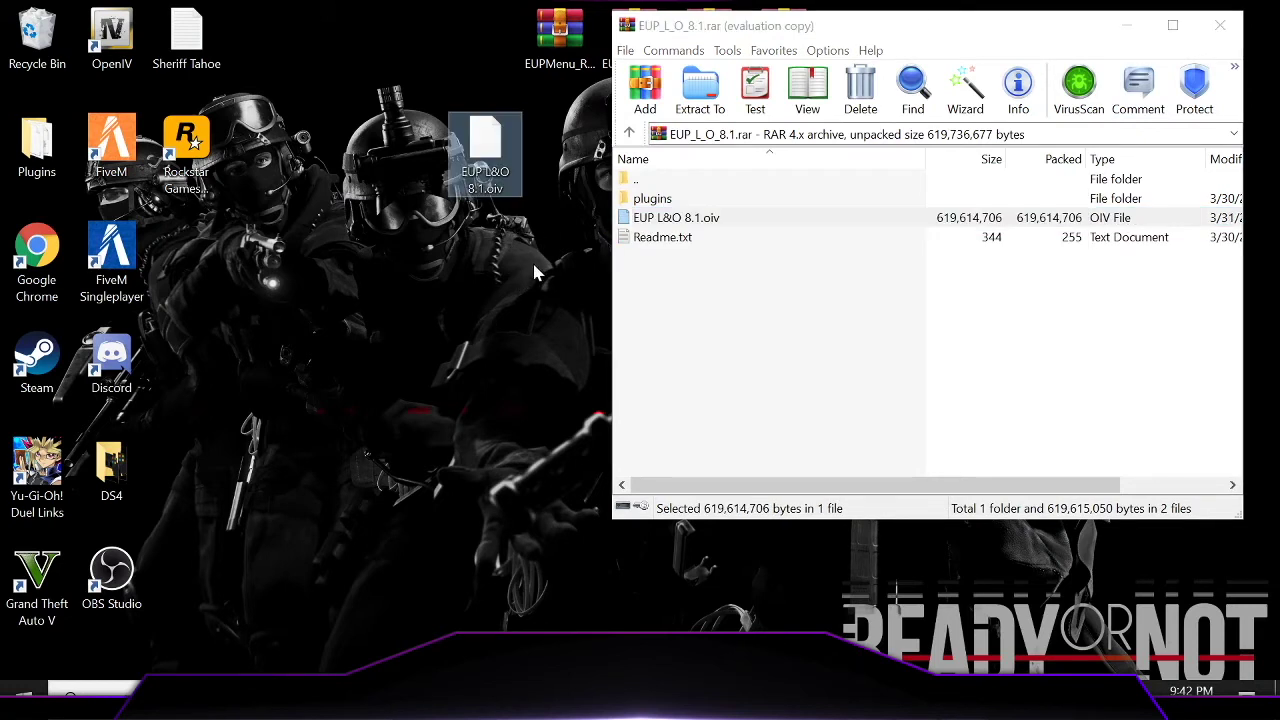
{"action": "double_click", "coordinate": [117, 66]}
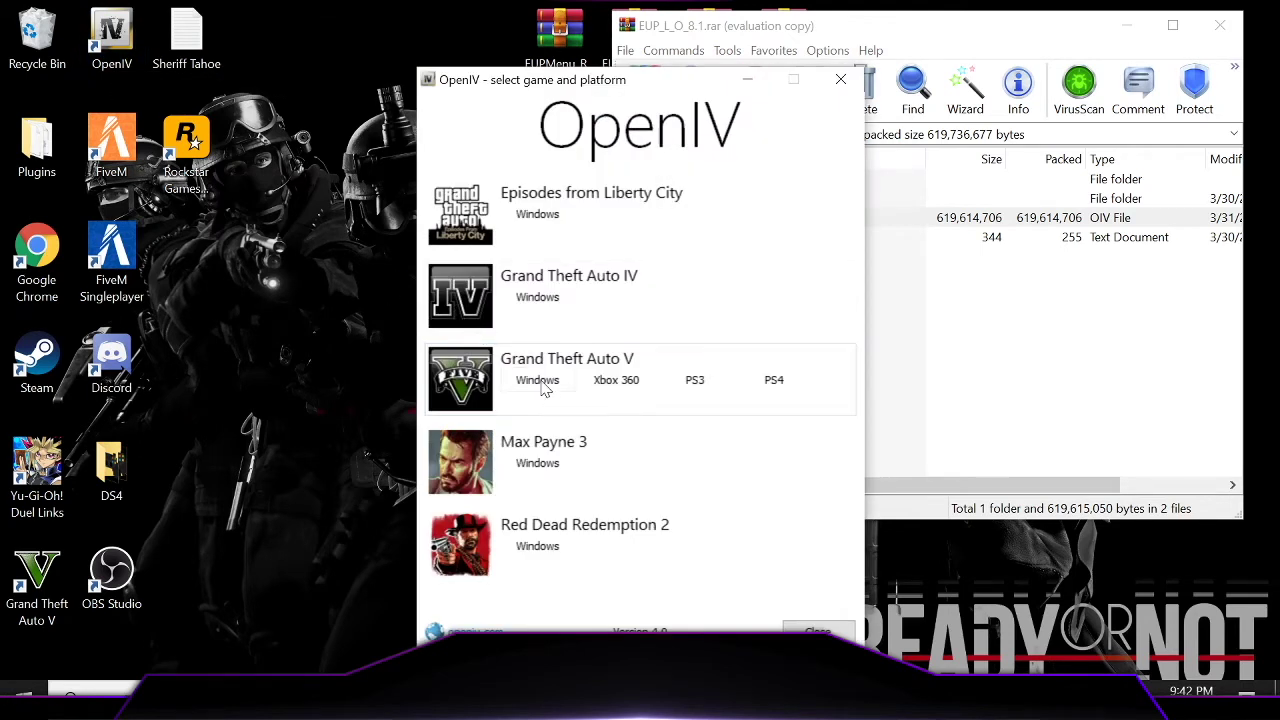
{"action": "left_click", "coordinate": [540, 382]}
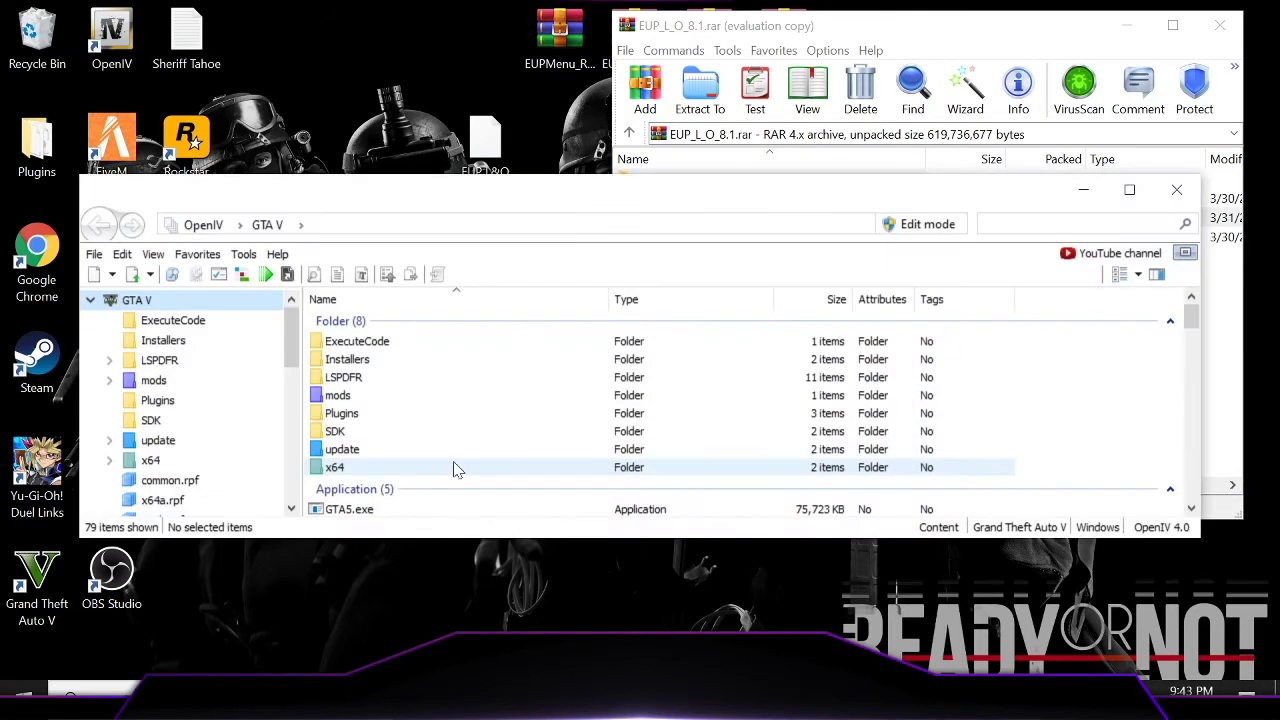
Check in the ASI Manager whether ASI Loader and OpenIV.ASI are installed, and close it
{"action": "left_click", "coordinate": [246, 256]}
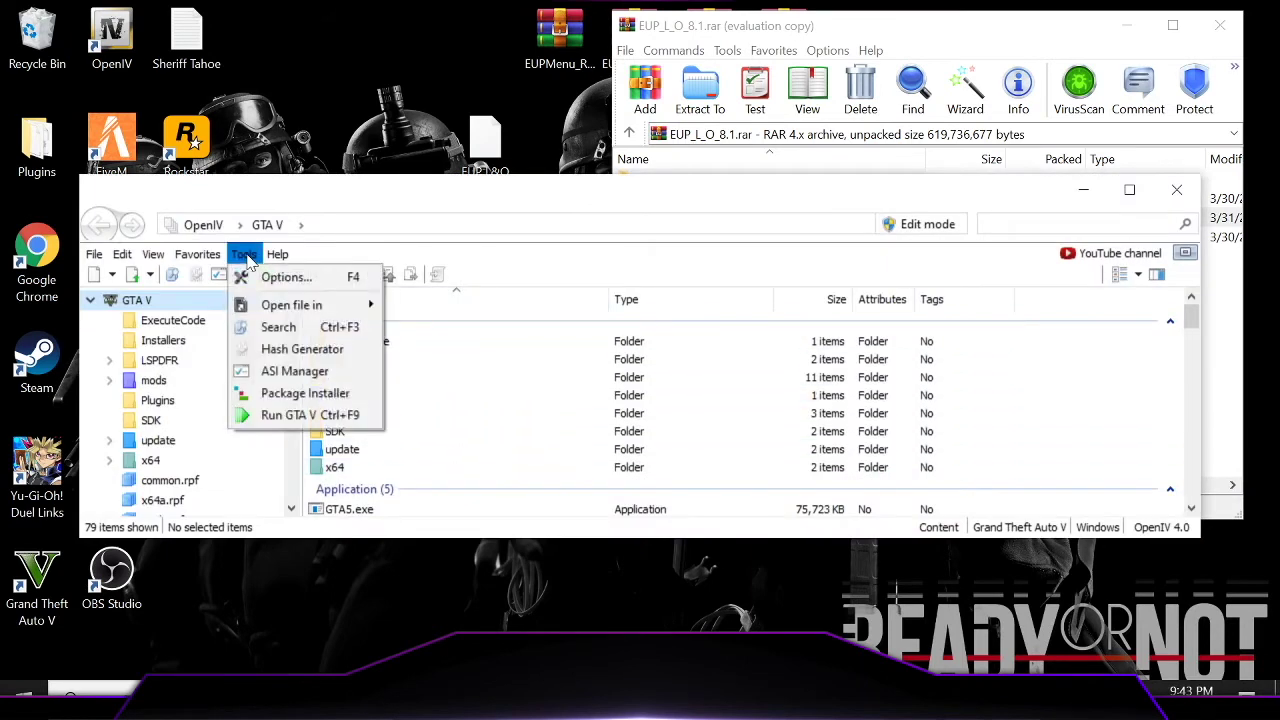
{"action": "left_click", "coordinate": [295, 373]}
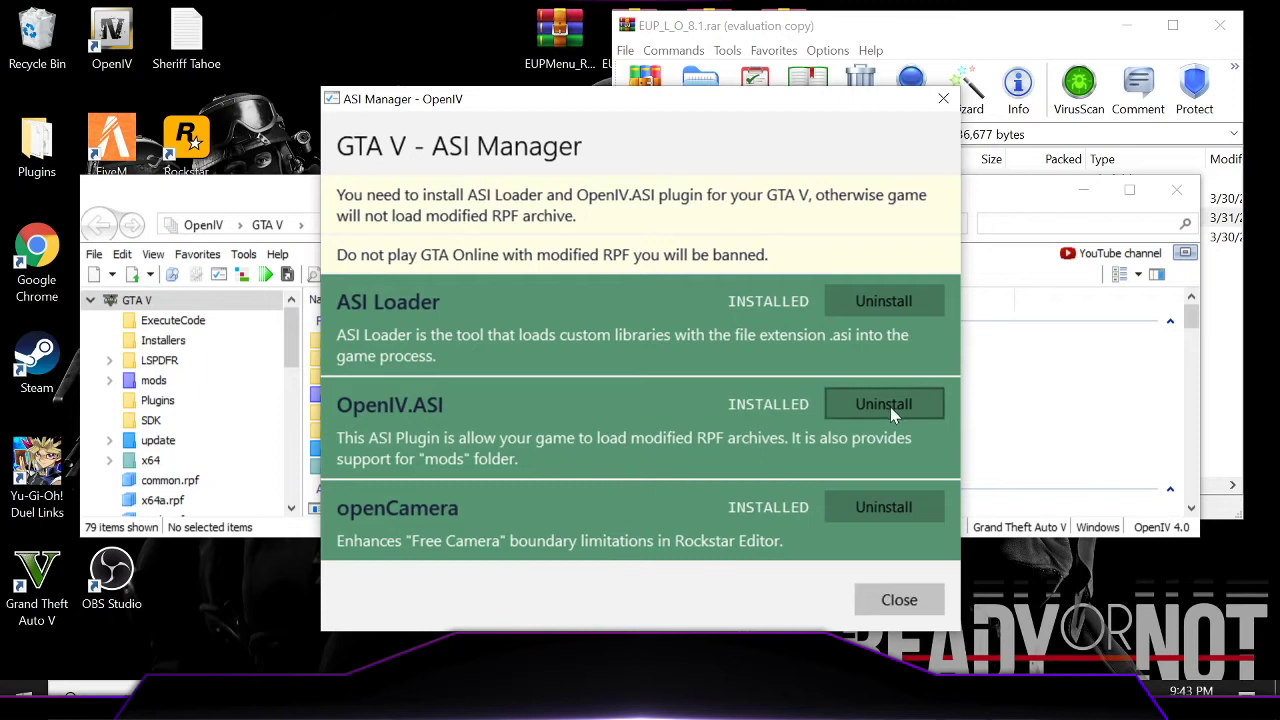
{"action": "left_click", "coordinate": [894, 599]}
Load EUP L&O 8.1.oiv from the desktop into OpenIV's Package Installer
{"action": "left_click", "coordinate": [255, 257]}
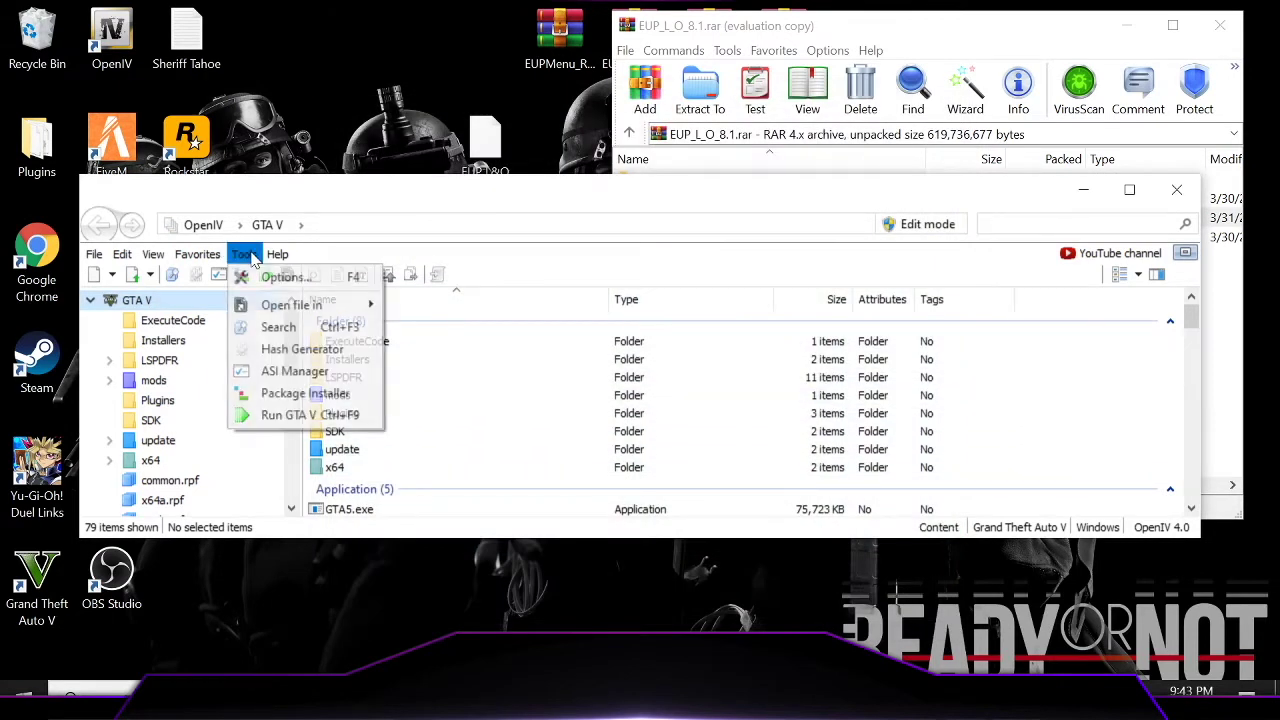
{"action": "left_click", "coordinate": [290, 392]}
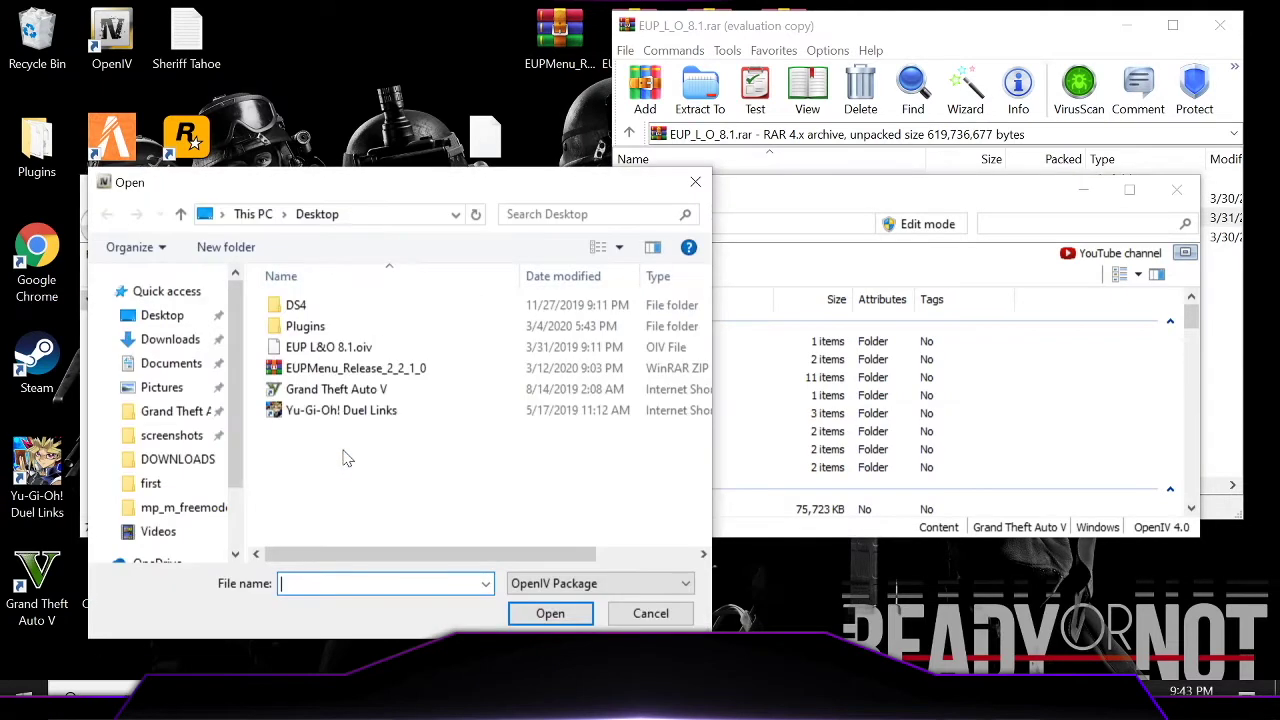
{"action": "left_click", "coordinate": [311, 352]}
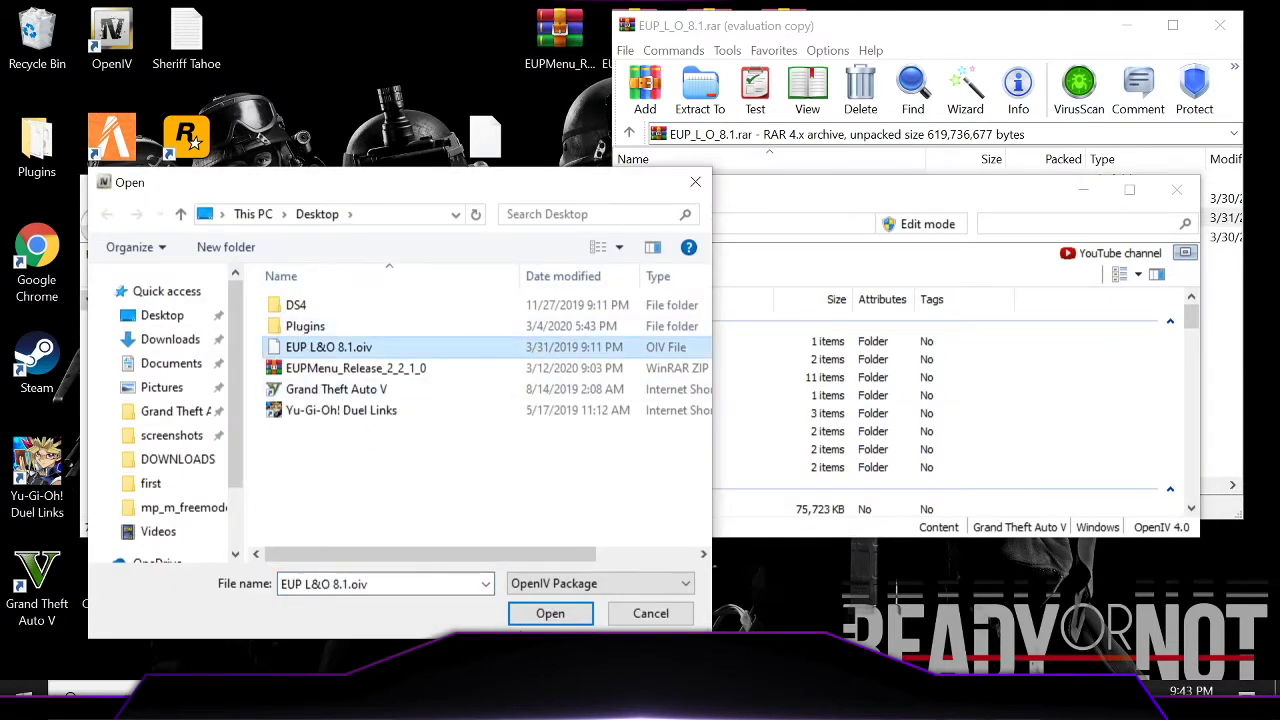
{"action": "left_click", "coordinate": [530, 610]}
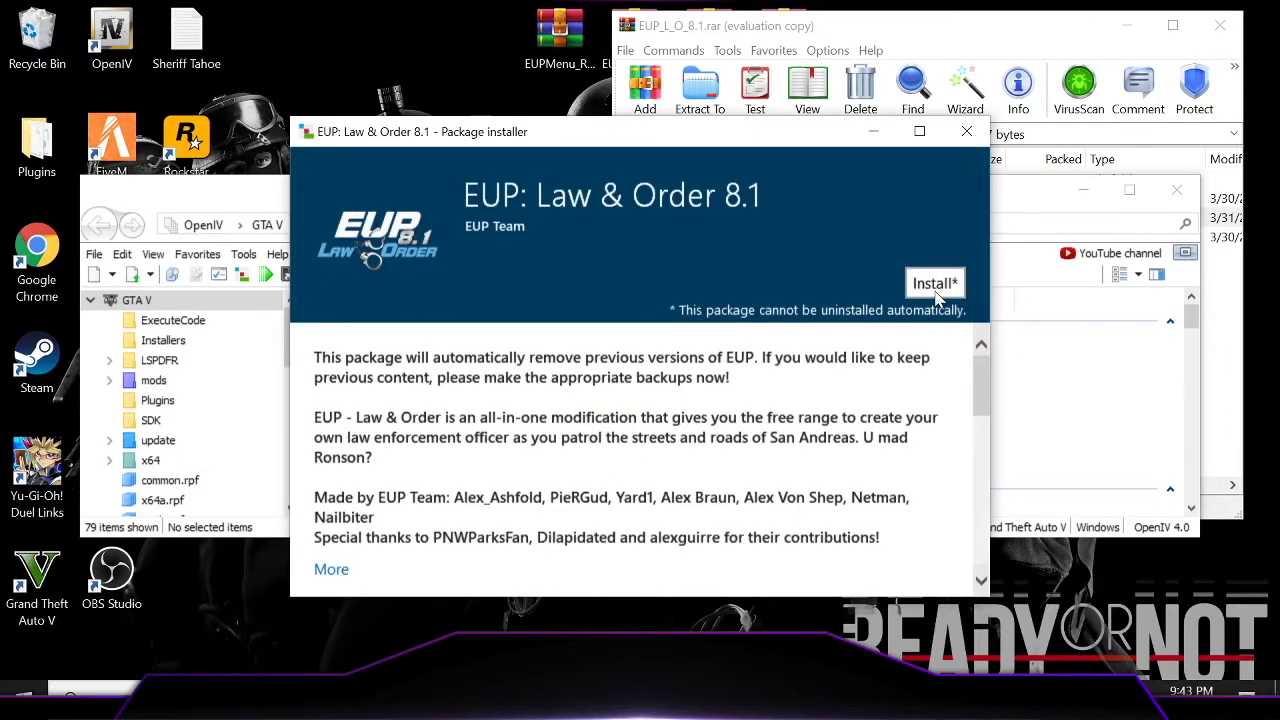
Install the EUP: Law & Order 8.1 package into the mods folder, then close the installer and minimize OpenIV
{"action": "left_click", "coordinate": [935, 284]}
{"action": "left_click", "coordinate": [783, 333]}
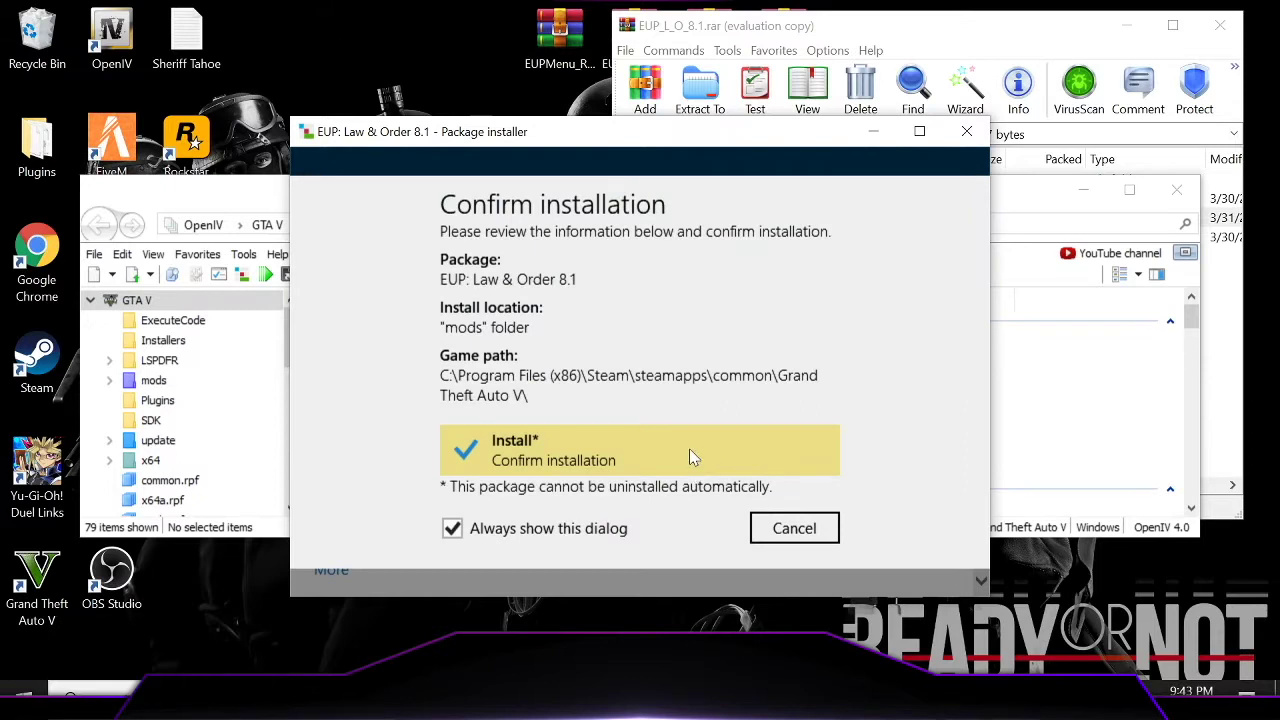
{"action": "left_click", "coordinate": [690, 451]}
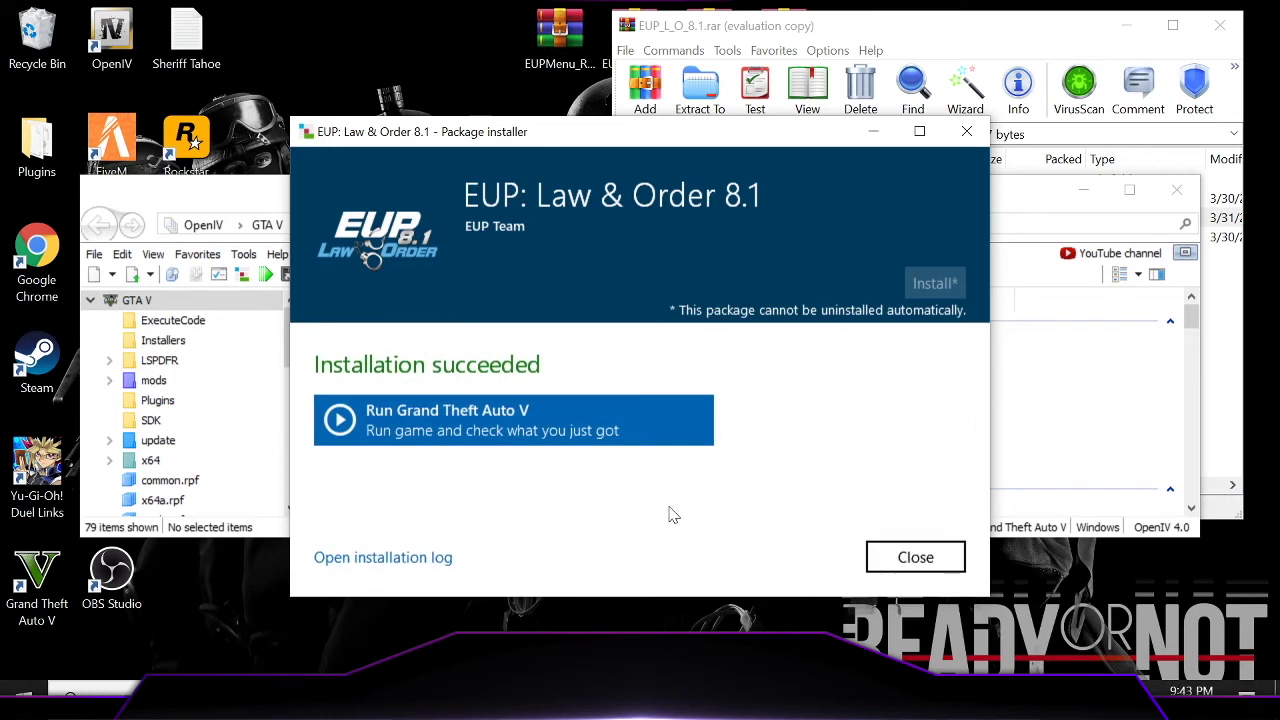
{"action": "left_click", "coordinate": [905, 558]}
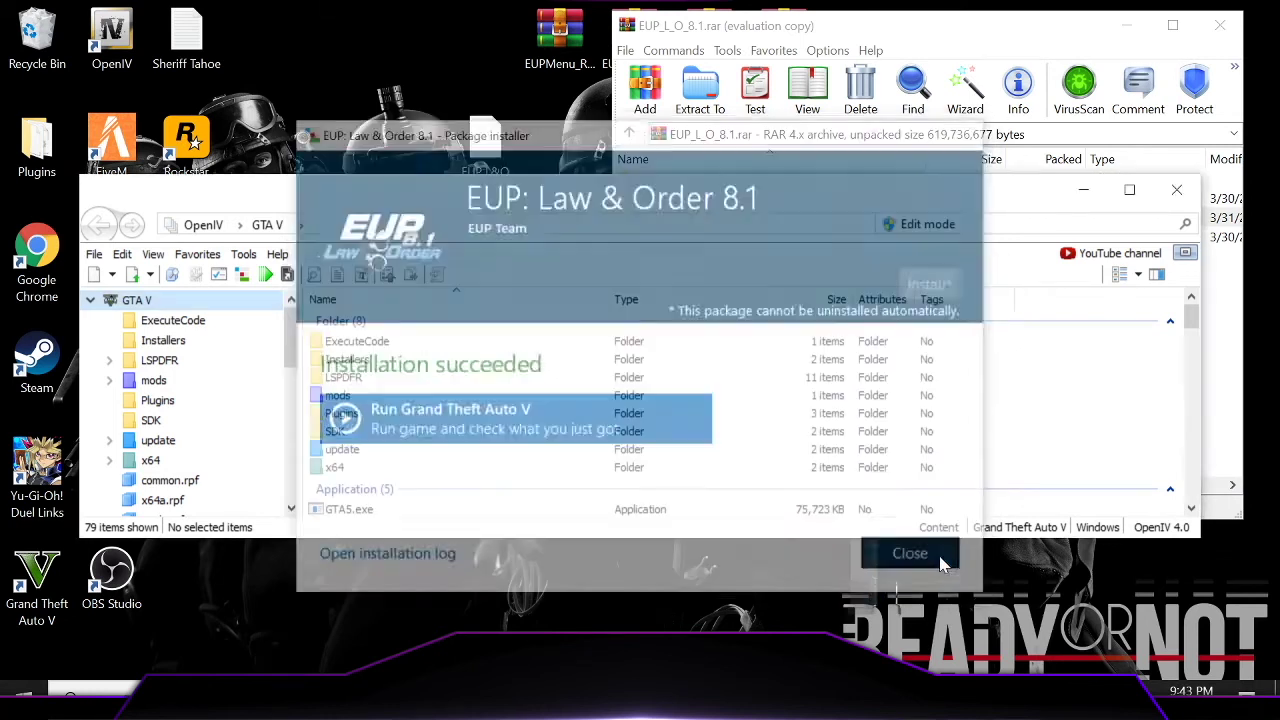
{"action": "left_click", "coordinate": [1096, 194]}
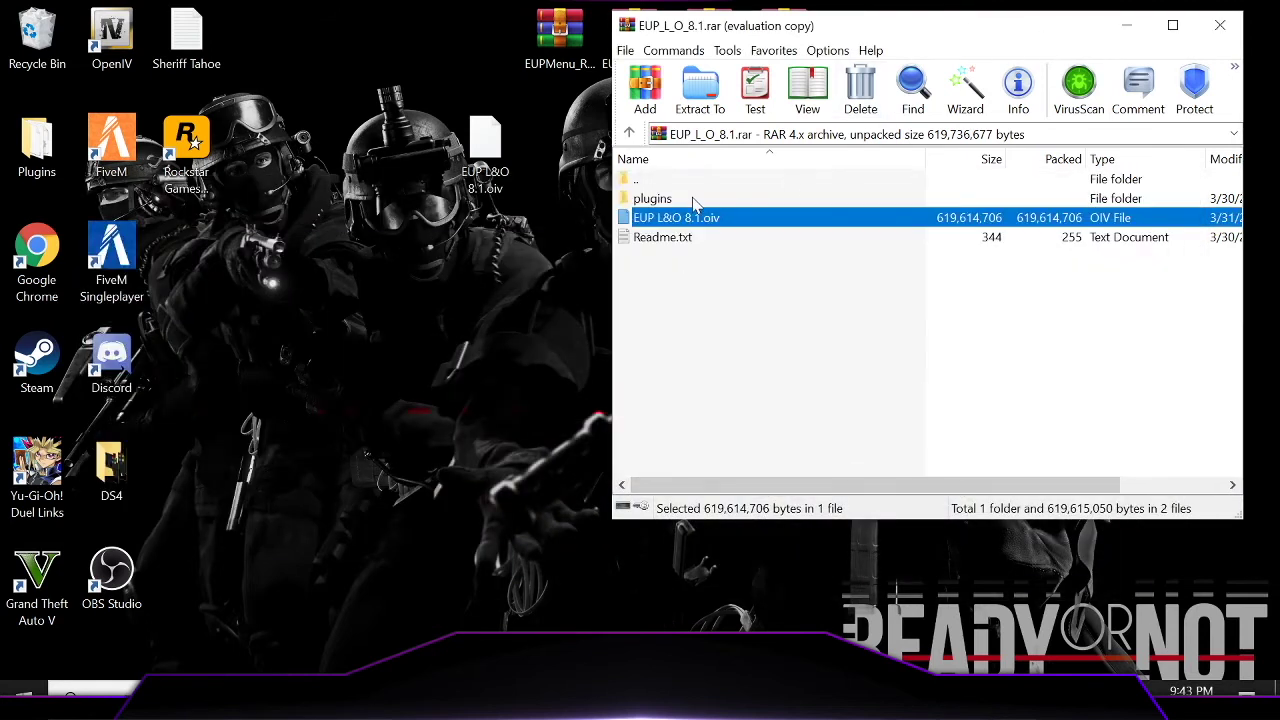
Copy the EUP folder from the archive's plugins folder into the game's Plugins folder, and return both windows to their main folders
{"action": "double_click", "coordinate": [697, 200]}
{"action": "key", "text": "BackSpace"}
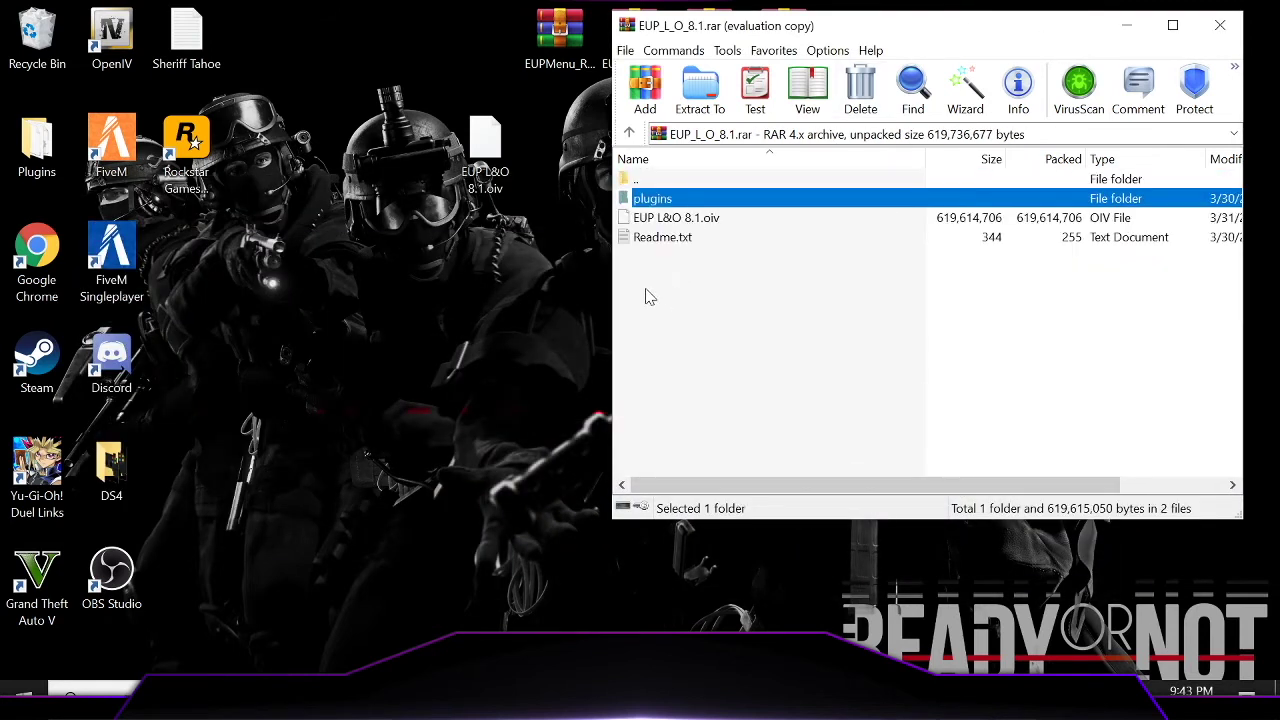
{"action": "double_click", "coordinate": [678, 204]}
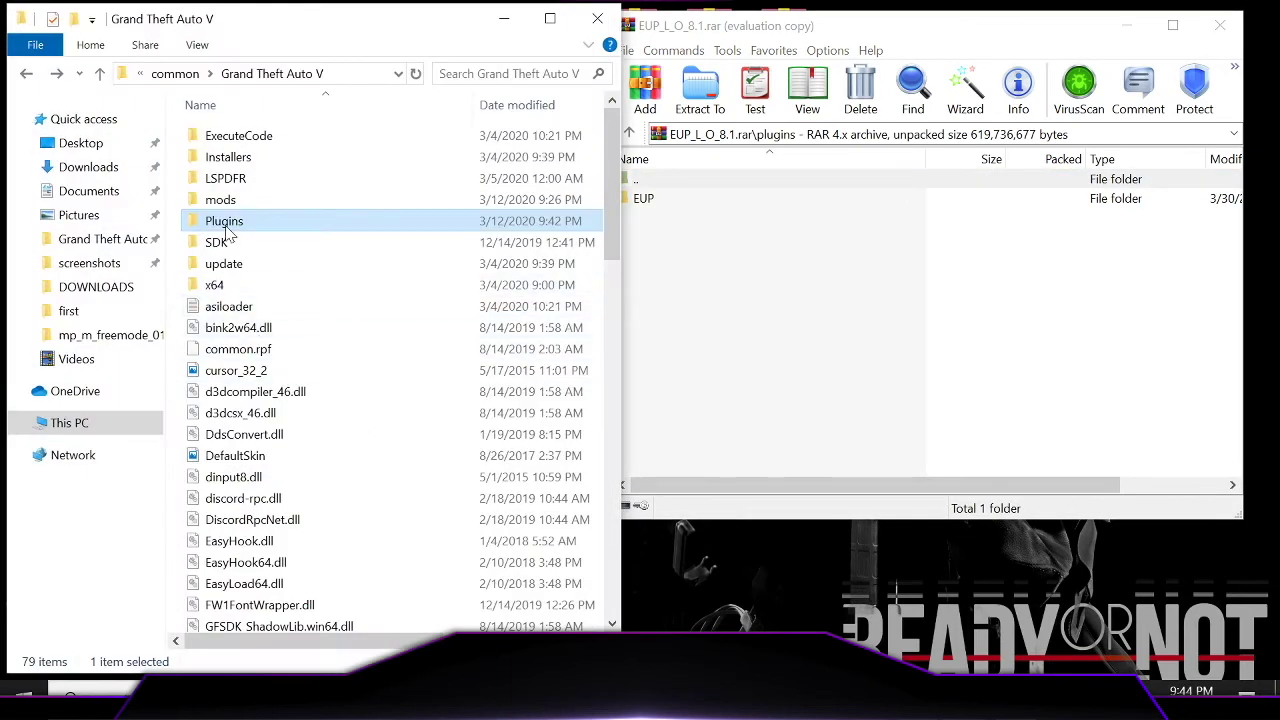
{"action": "double_click", "coordinate": [224, 221]}
{"action": "left_click", "coordinate": [881, 301]}
{"action": "left_click_drag", "start_coordinate": [708, 207], "coordinate": [445, 296]}
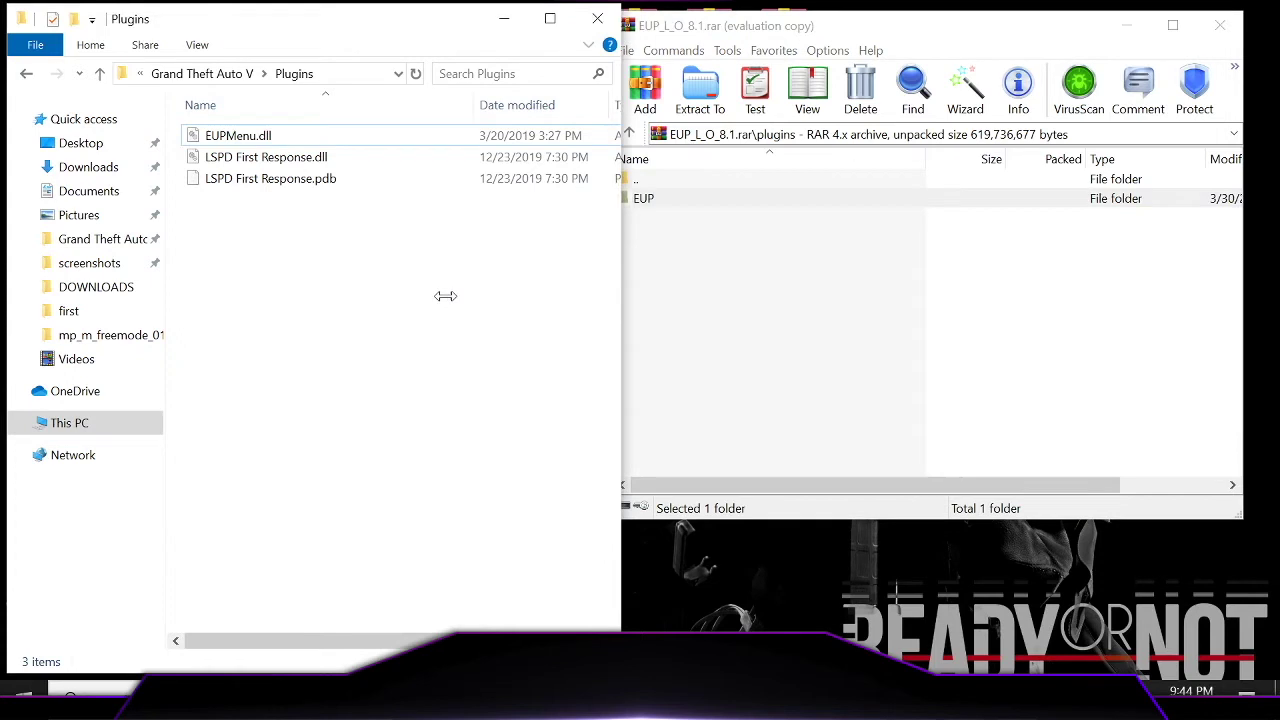
{"action": "left_click", "coordinate": [883, 292]}
{"action": "key", "text": "BackSpace"}
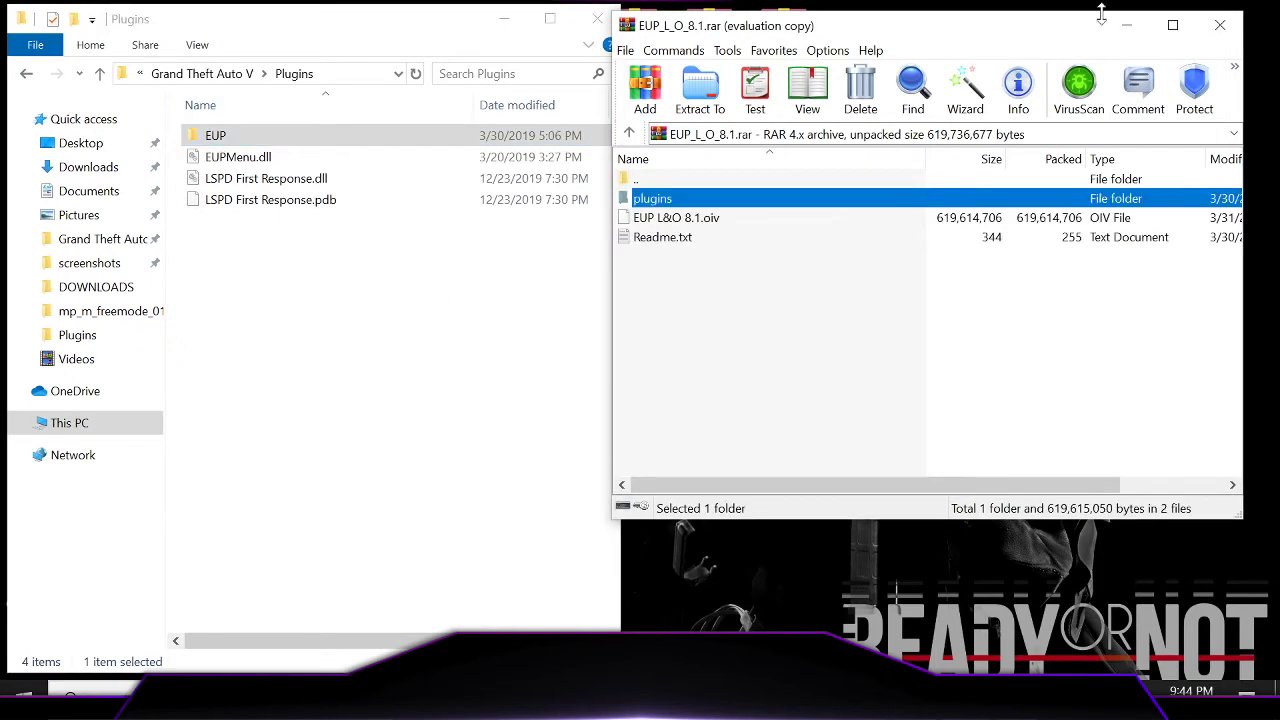
{"action": "left_click", "coordinate": [120, 440]}
{"action": "key", "text": "BackSpace"}
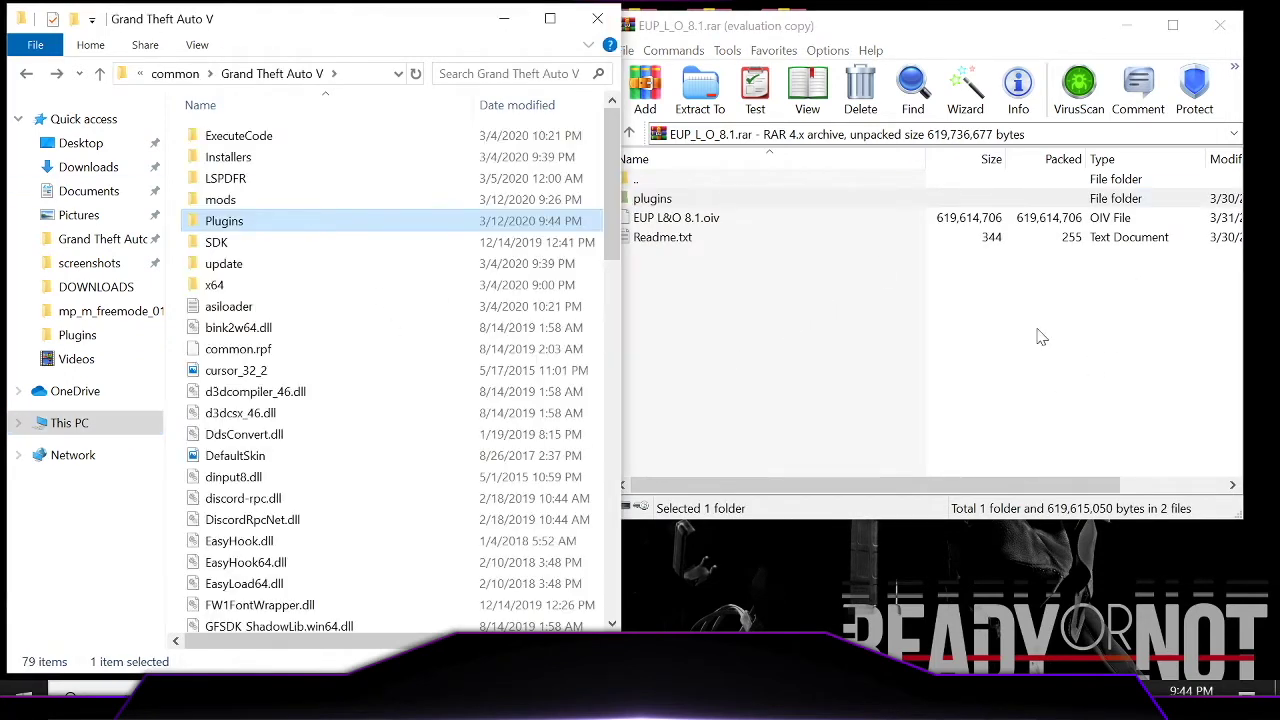
Put away the EUP_L_O_8.1 archive and game folder windows, and move EUP L&O 8.1.oiv from the desktop to the Recycle Bin
{"action": "left_click", "coordinate": [1205, 36]}
{"action": "left_click", "coordinate": [503, 18]}
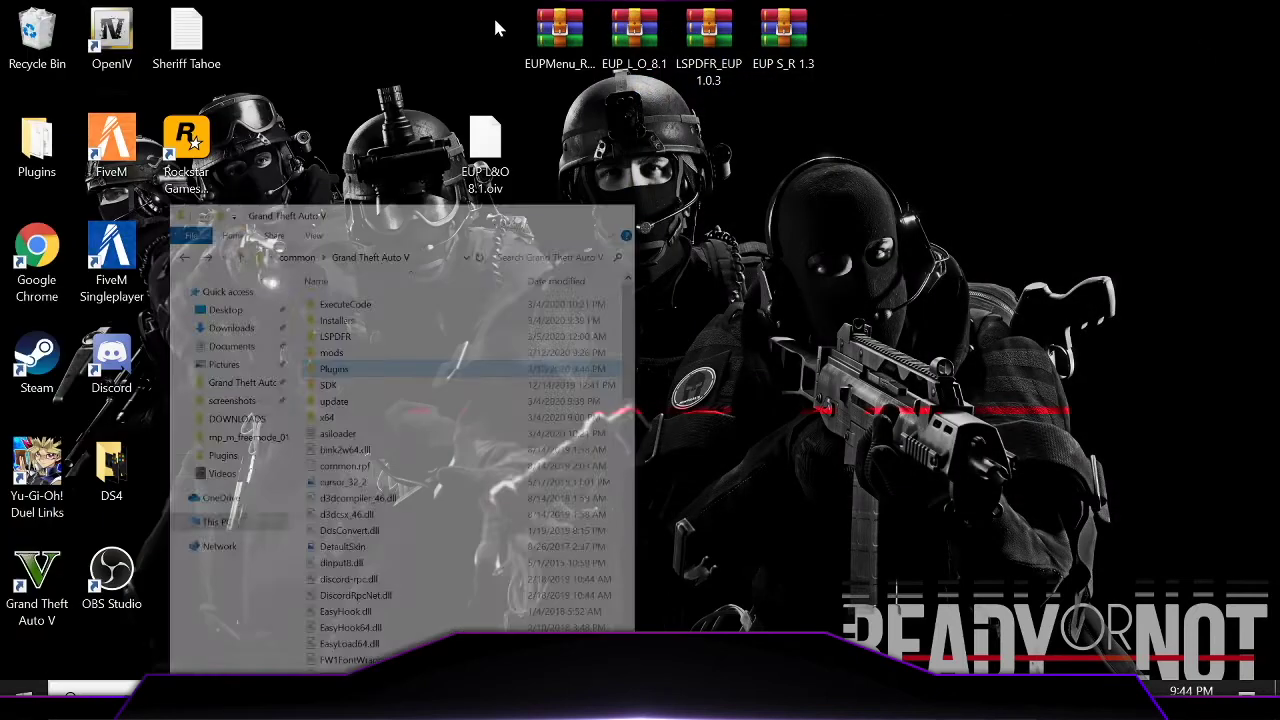
{"action": "left_click_drag", "start_coordinate": [485, 145], "coordinate": [30, 55]}
Open the LSPDFR_EUP 1.0.3 archive from the desktop and the LSPDFR folder inside the Grand Theft Auto V folder
{"action": "double_click", "coordinate": [707, 35]}
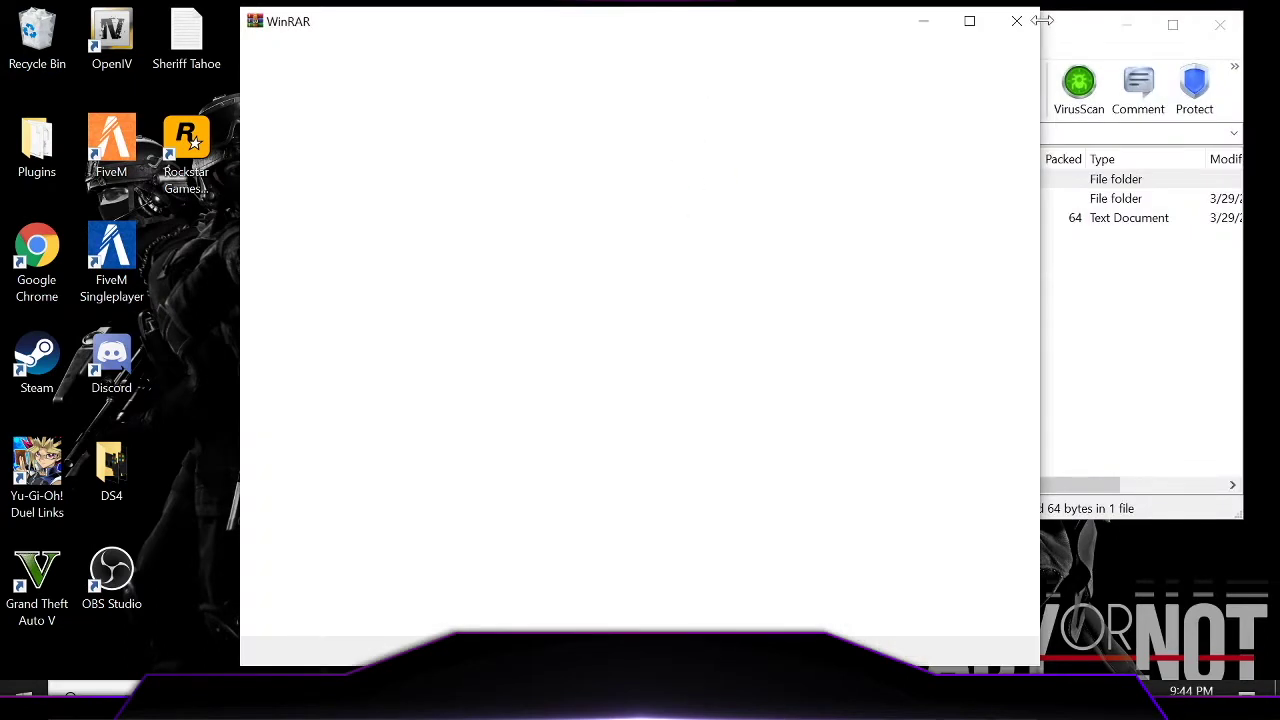
{"action": "left_click", "coordinate": [1023, 29]}
{"action": "double_click", "coordinate": [660, 201]}
{"action": "key", "text": "BackSpace"}
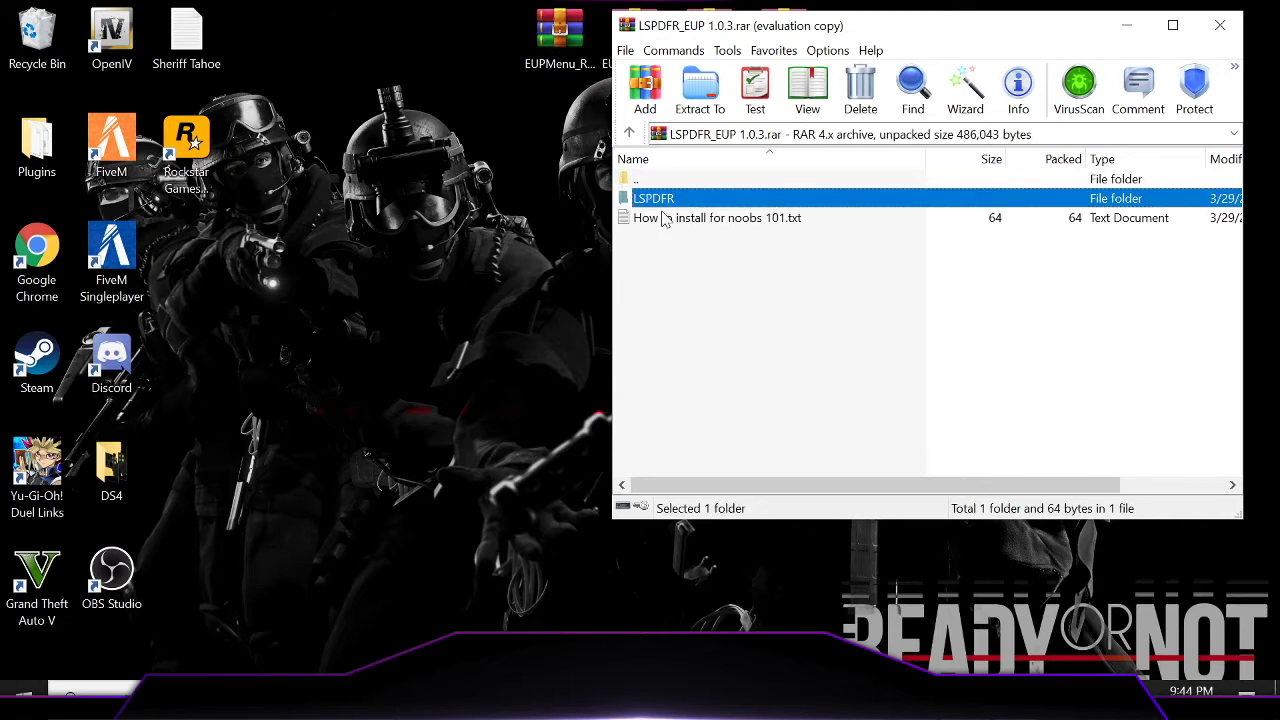
{"action": "key", "text": "alt+Tab"}
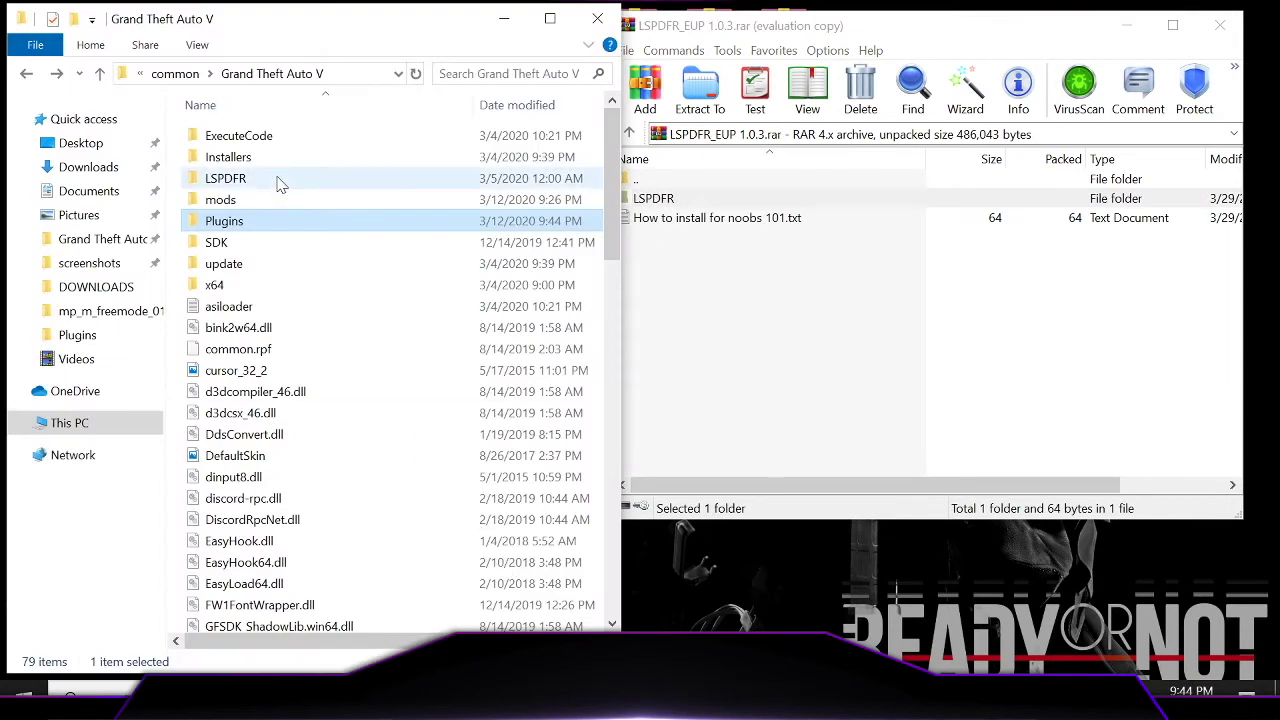
{"action": "double_click", "coordinate": [281, 183]}
Copy the data folder from the archive's LSPDFR folder into the game's LSPDFR folder, replacing the files with the same names
{"action": "left_click", "coordinate": [714, 306]}
{"action": "left_click", "coordinate": [672, 200]}
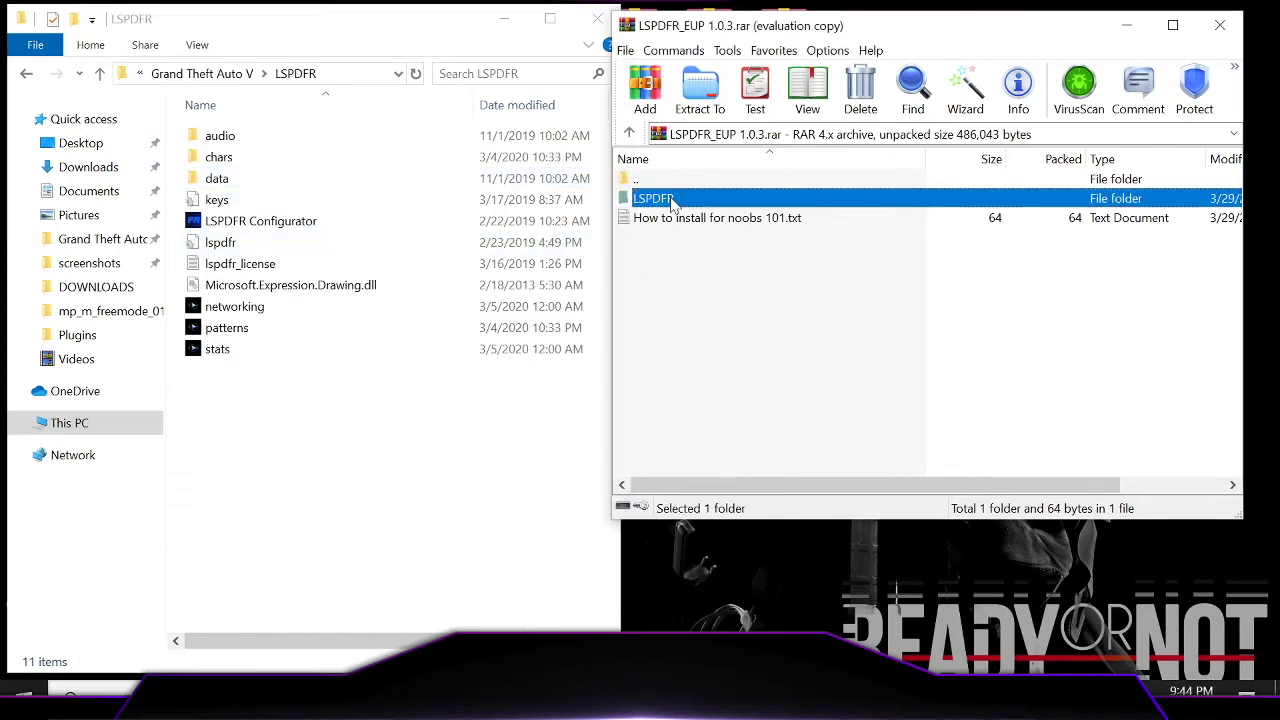
{"action": "double_click", "coordinate": [672, 200]}
{"action": "left_click_drag", "start_coordinate": [674, 199], "coordinate": [494, 428]}
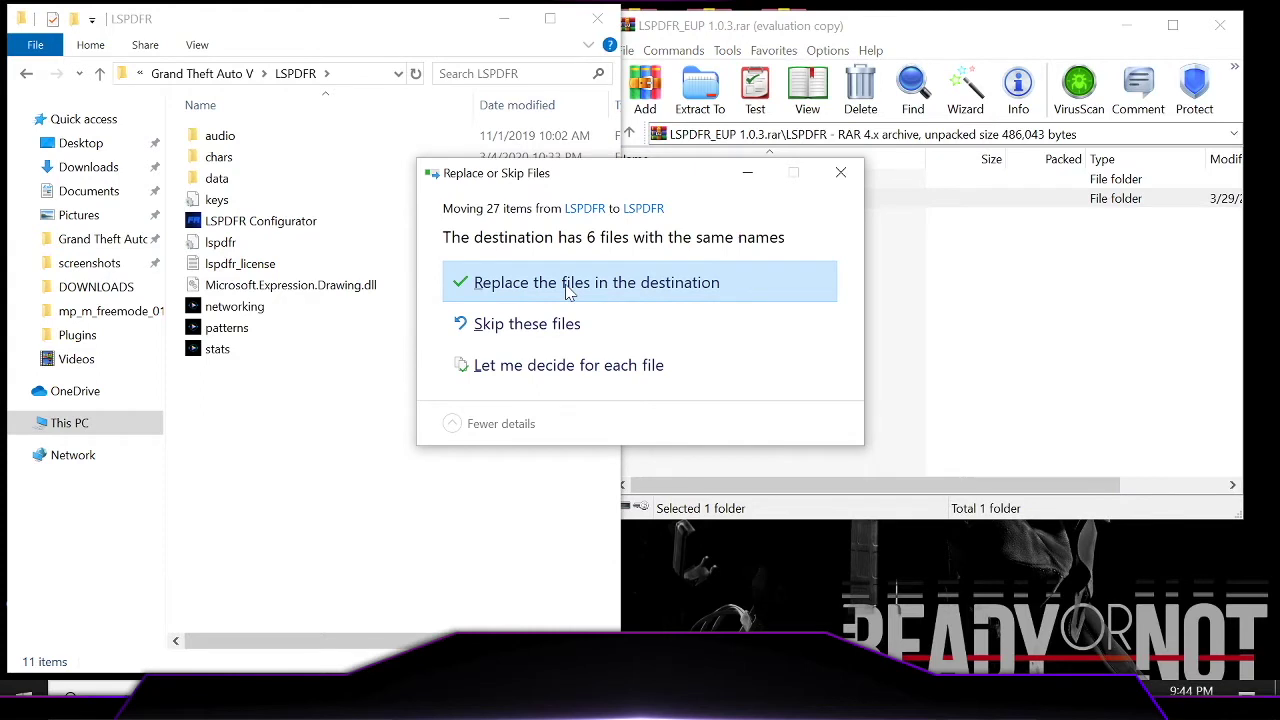
{"action": "left_click", "coordinate": [569, 289]}
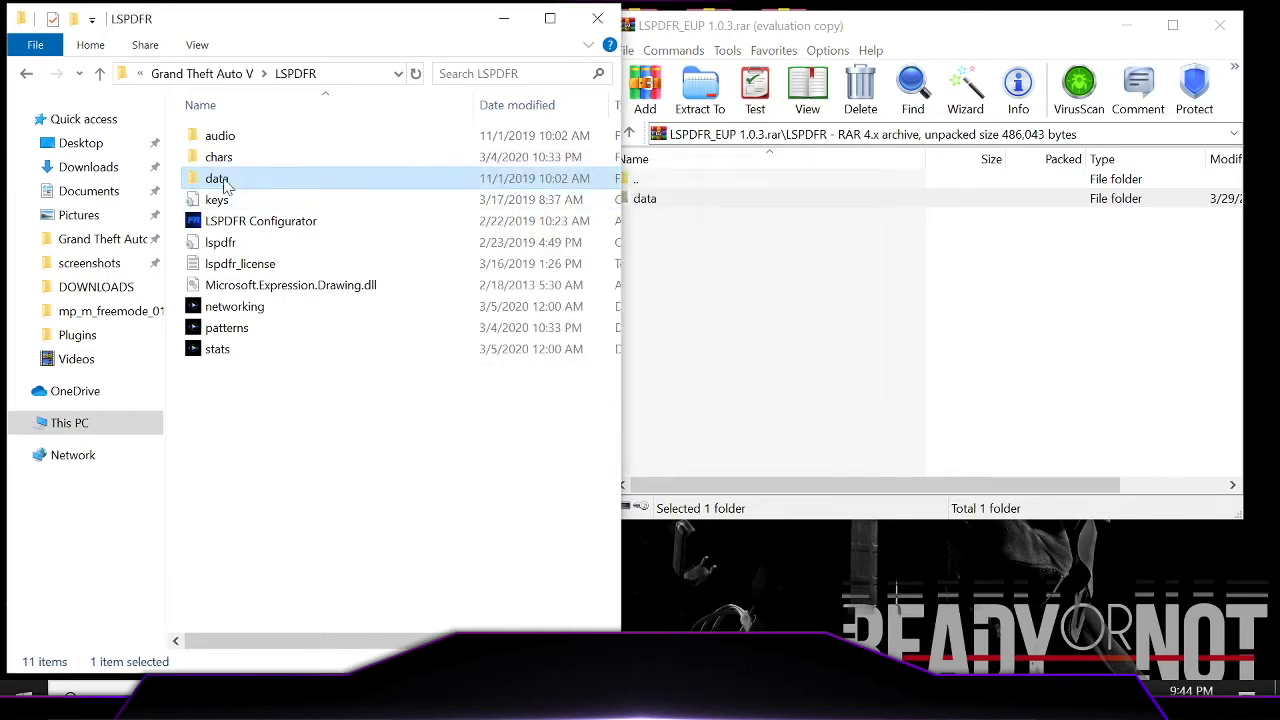
Close the LSPDFR_EUP 1.0.3 archive, return the file window to the Grand Theft Auto V folder and minimize it
{"action": "left_click", "coordinate": [725, 288]}
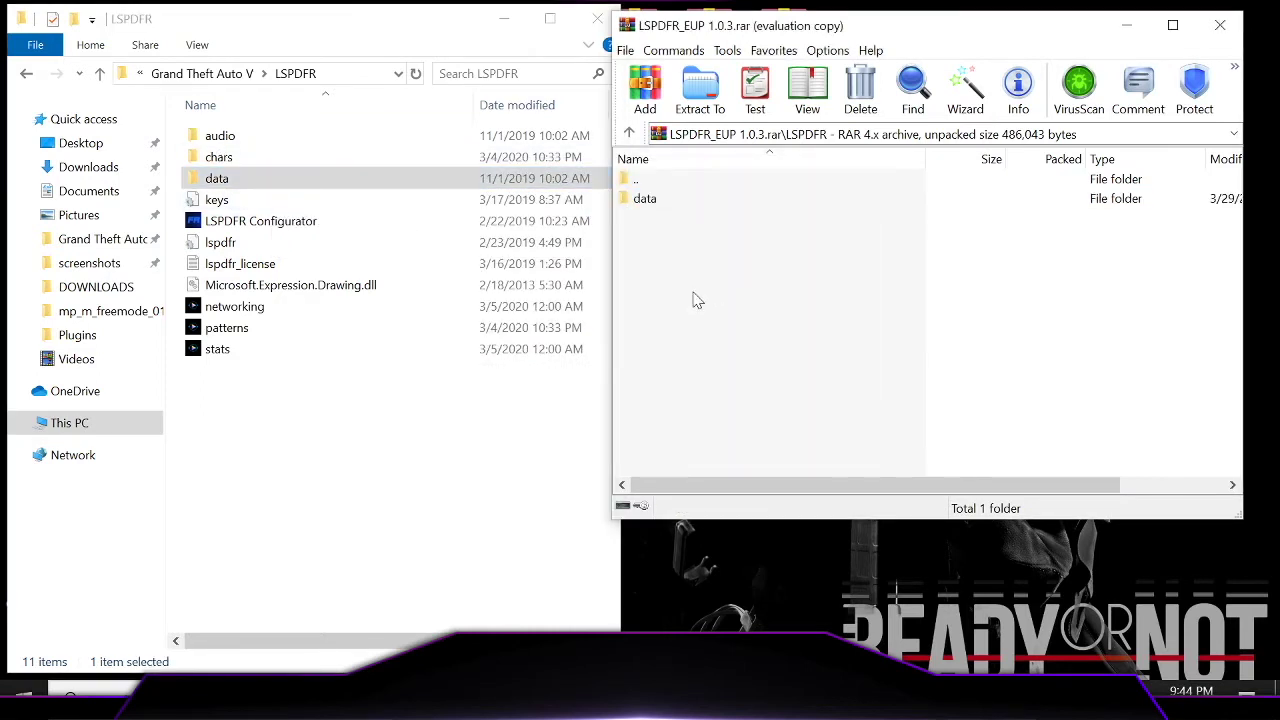
{"action": "key", "text": "BackSpace"}
{"action": "left_click", "coordinate": [1220, 25]}
{"action": "key", "text": "BackSpace"}
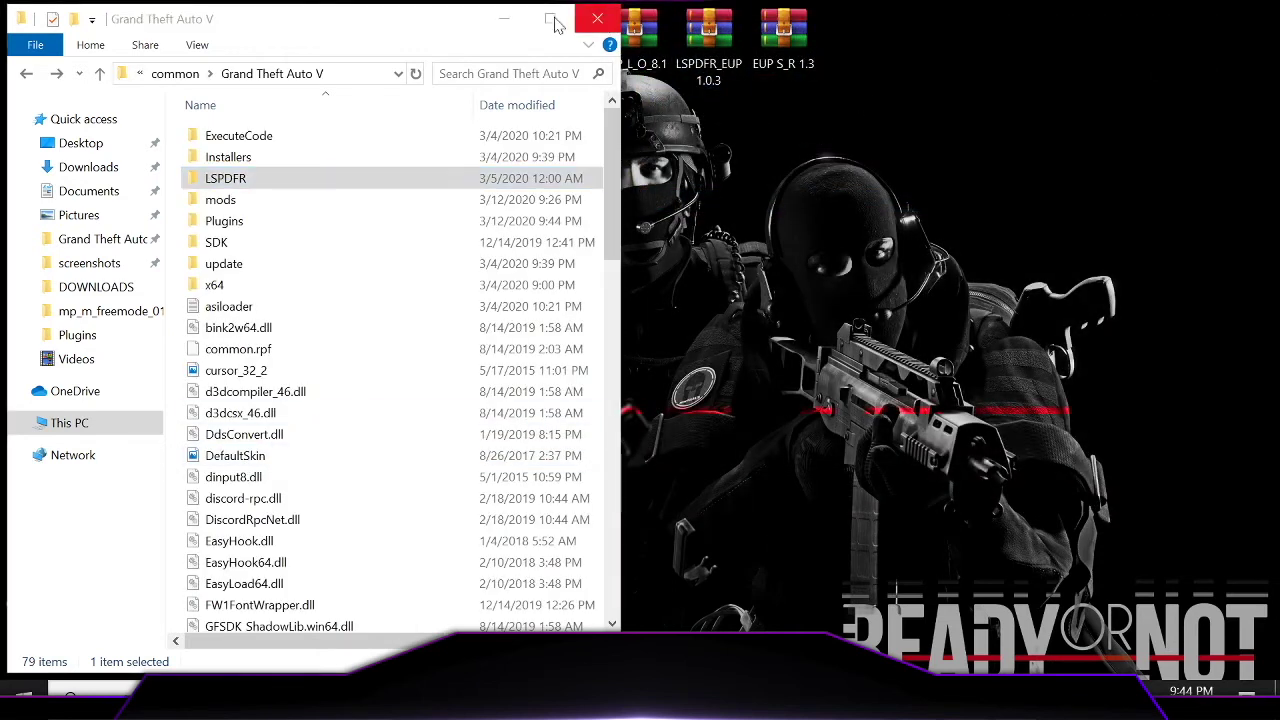
{"action": "left_click", "coordinate": [505, 22]}
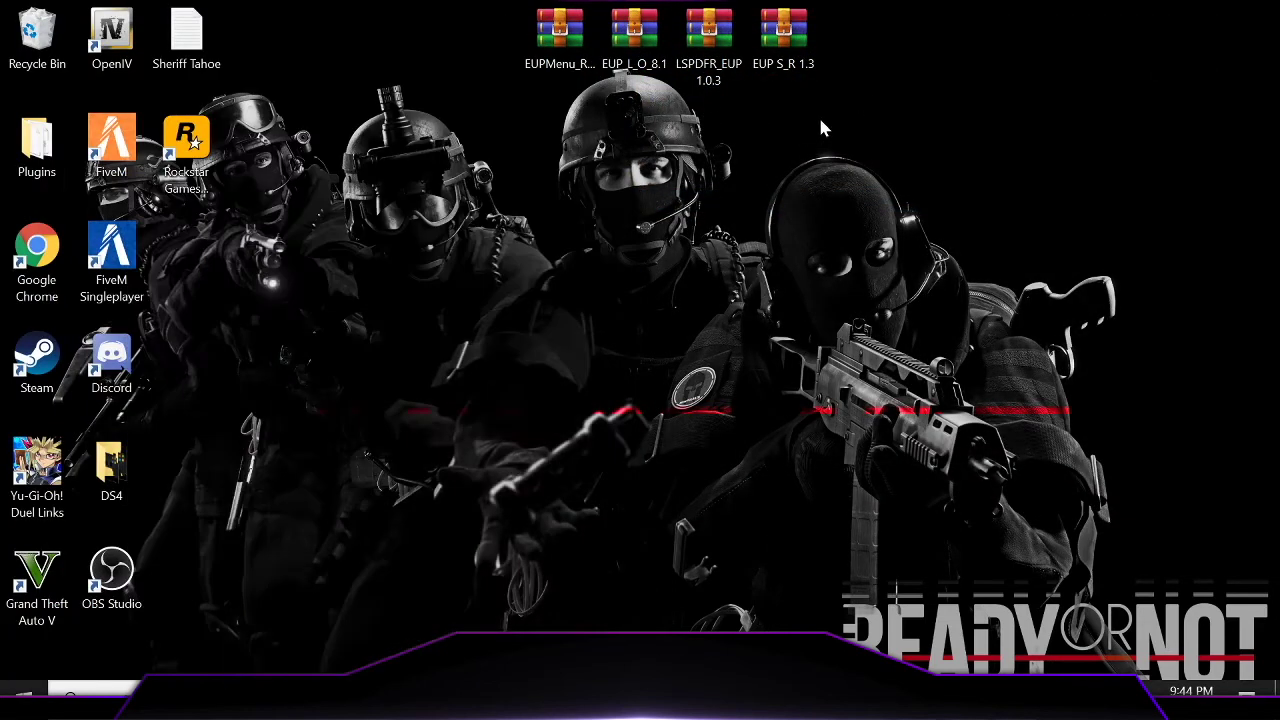
Open the EUP S_R 1.3 archive and extract EUP S&R 1.3.oiv to the desktop
{"action": "double_click", "coordinate": [803, 35]}
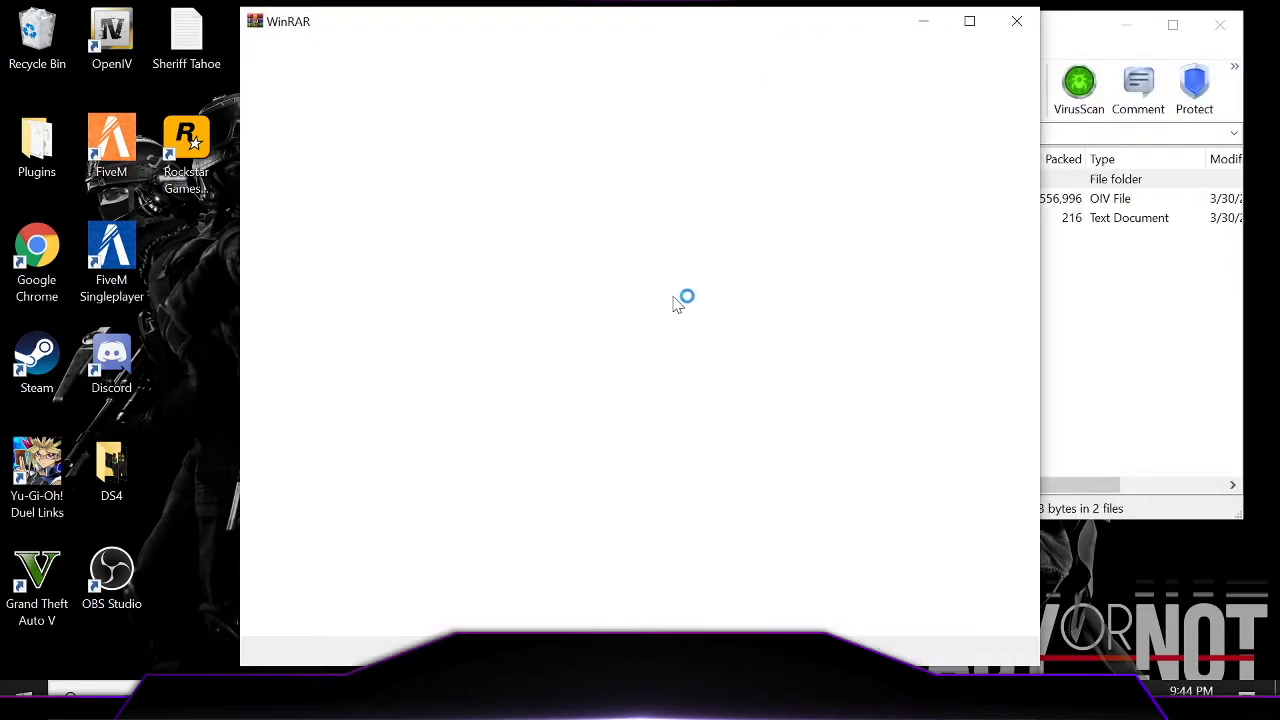
{"action": "left_click", "coordinate": [1010, 20]}
{"action": "left_click", "coordinate": [700, 199]}
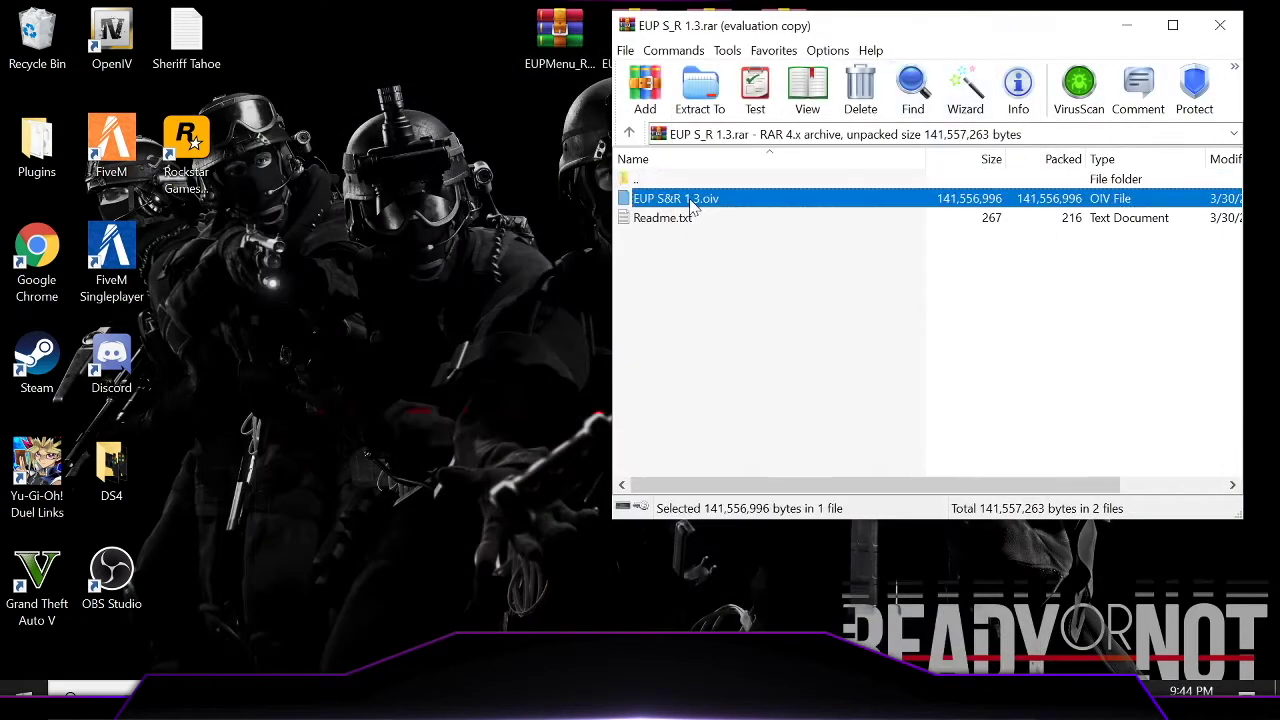
{"action": "left_click_drag", "start_coordinate": [716, 205], "coordinate": [546, 213]}
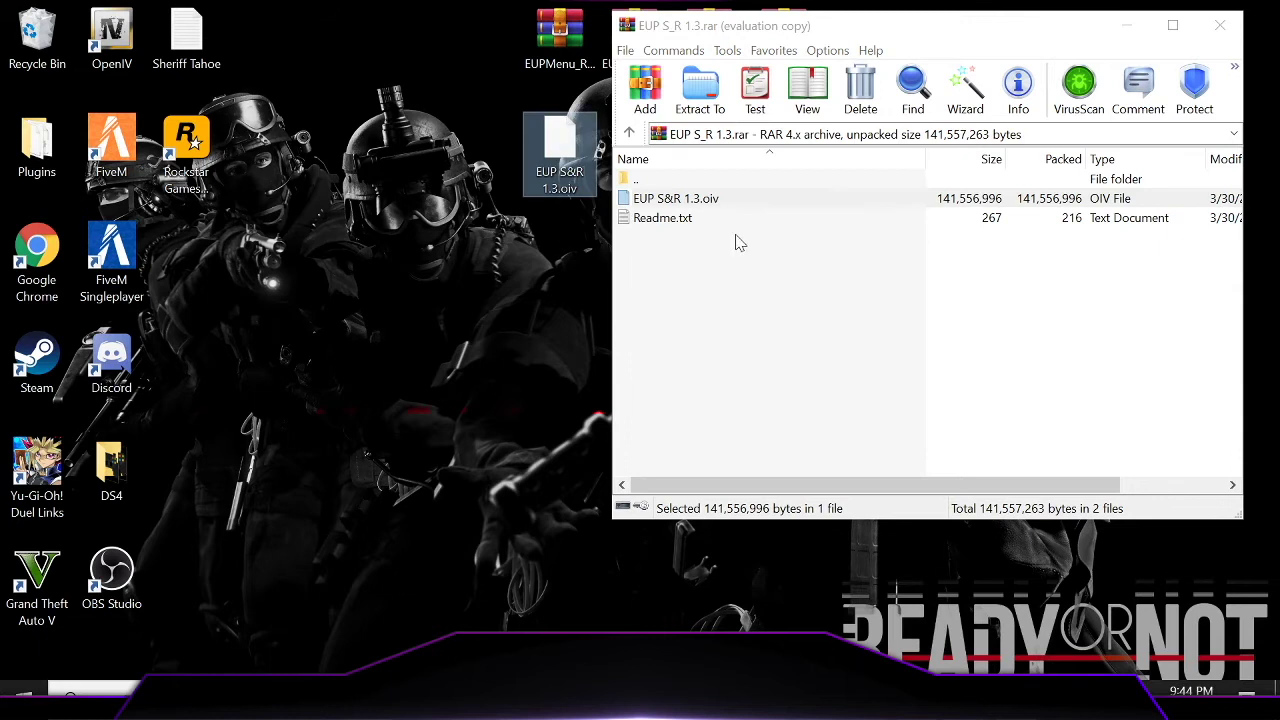
Read the installation instructions in the archive's Readme.txt, then close the text file and the archive
{"action": "double_click", "coordinate": [662, 218]}
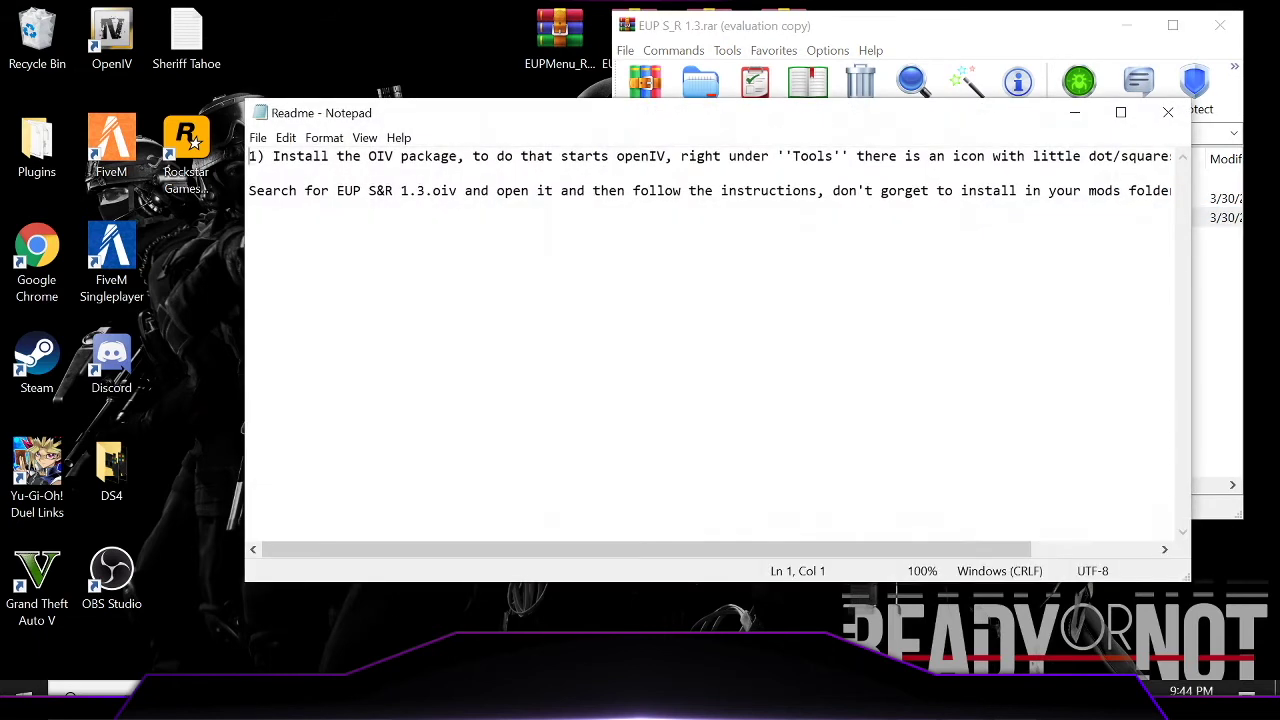
{"action": "left_click", "coordinate": [1170, 116]}
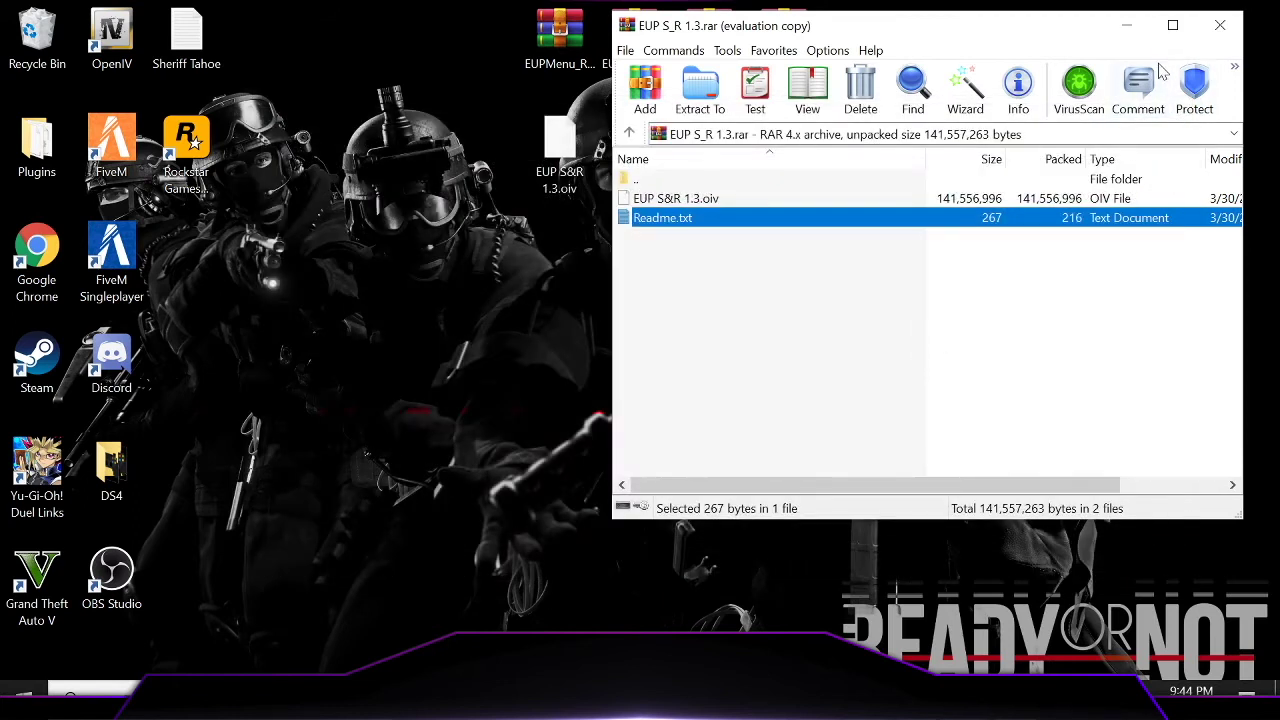
{"action": "left_click", "coordinate": [1222, 28]}
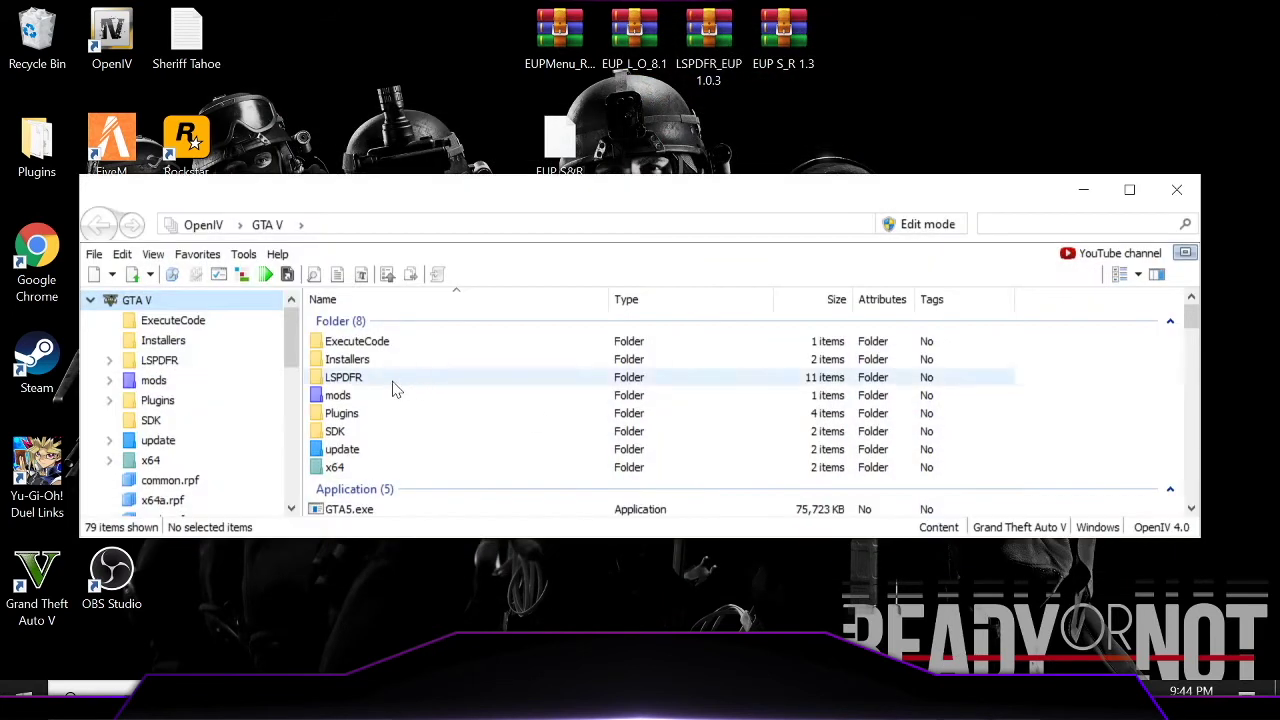
Load EUP S&R 1.3.oiv from the desktop into OpenIV's Package Installer
{"action": "left_click", "coordinate": [241, 254]}
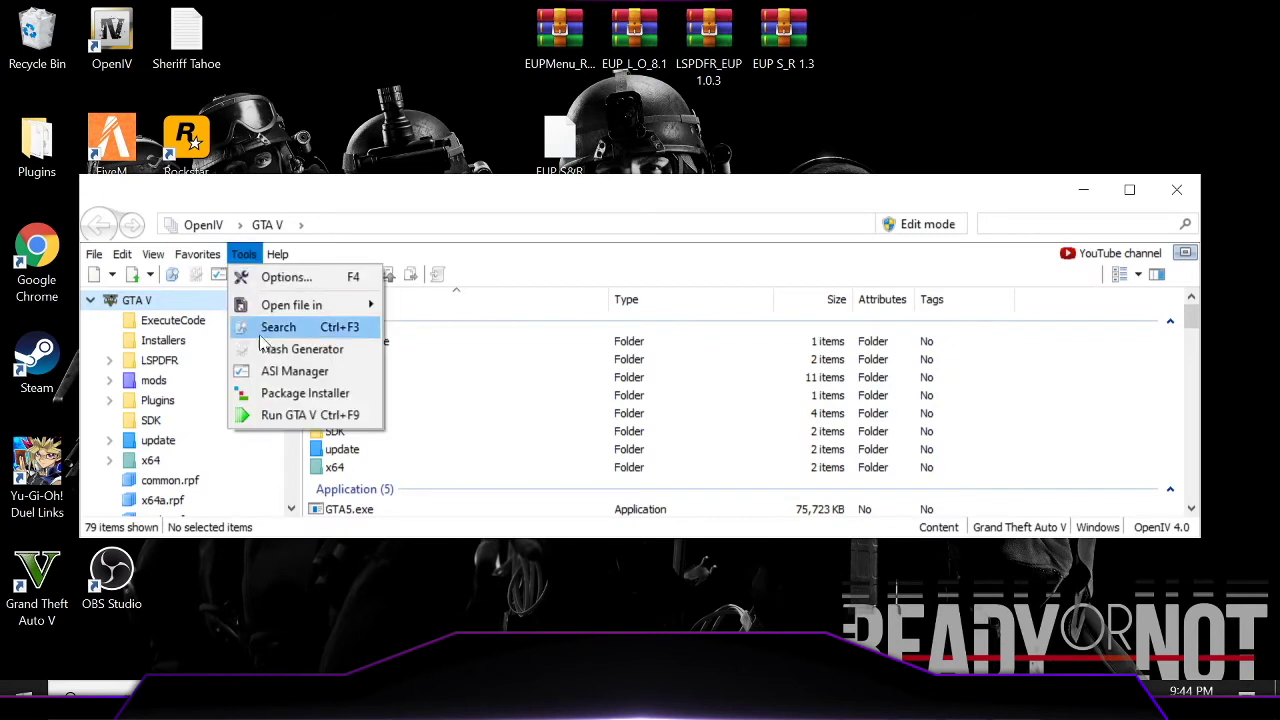
{"action": "left_click", "coordinate": [268, 392]}
{"action": "left_click", "coordinate": [335, 346]}
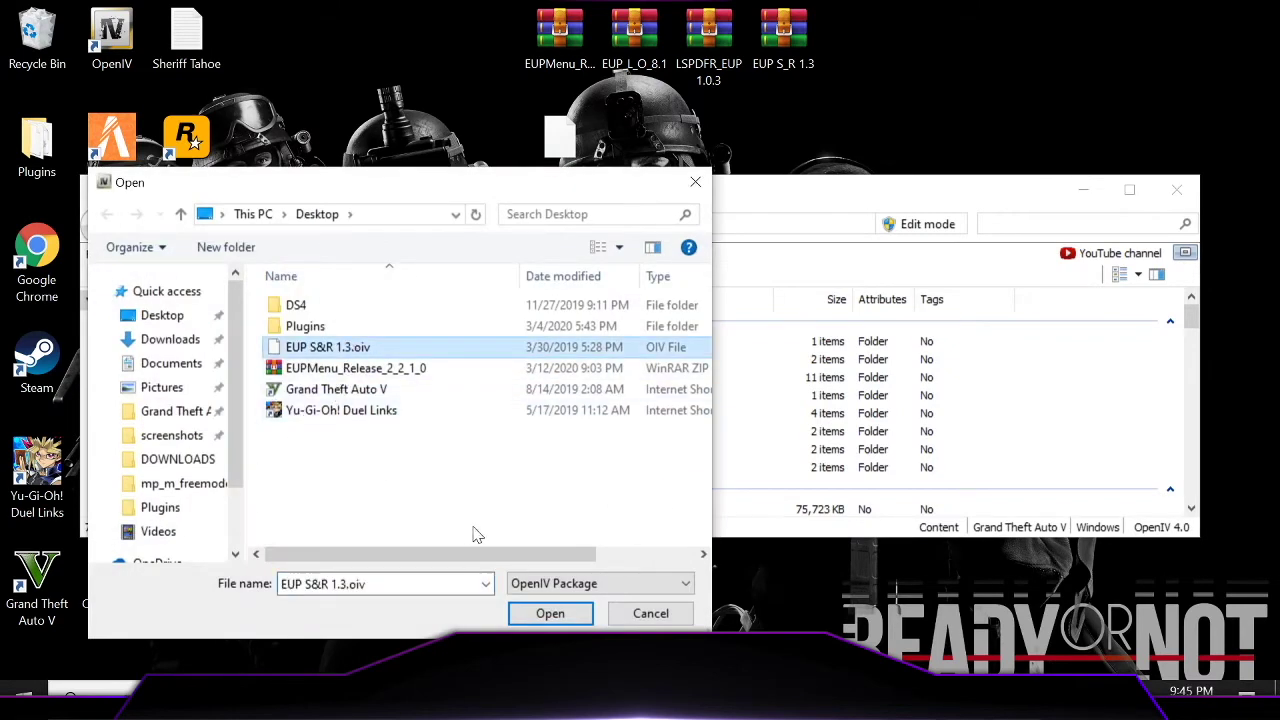
{"action": "left_click", "coordinate": [521, 612]}
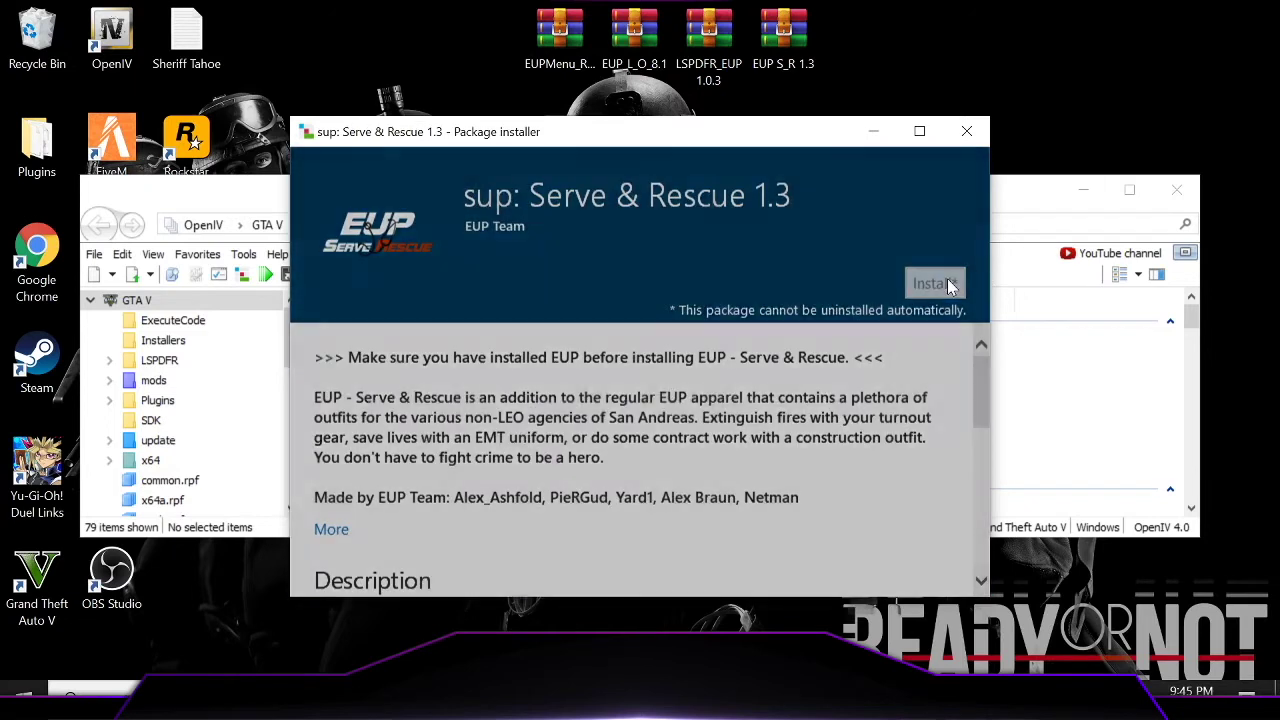
Install the Serve & Rescue 1.3 package into the mods folder and confirm the installation
{"action": "left_click", "coordinate": [950, 286]}
{"action": "left_click", "coordinate": [704, 316]}
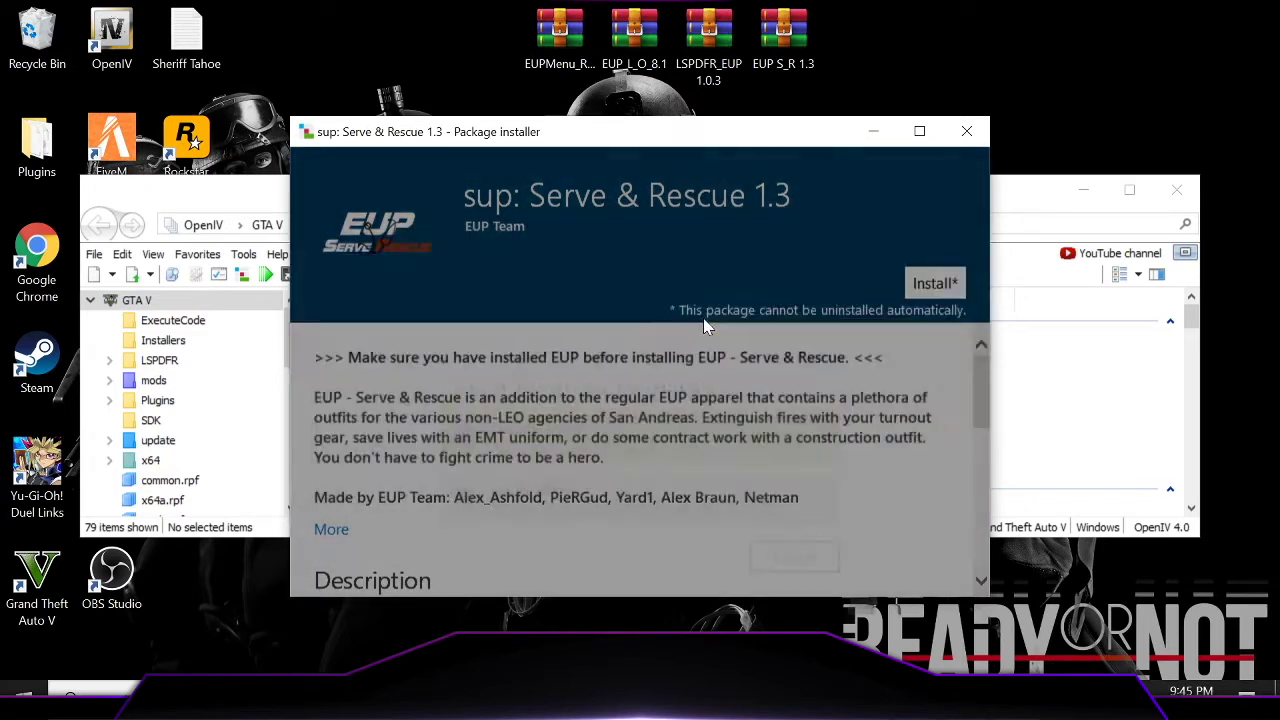
{"action": "left_click", "coordinate": [652, 455]}
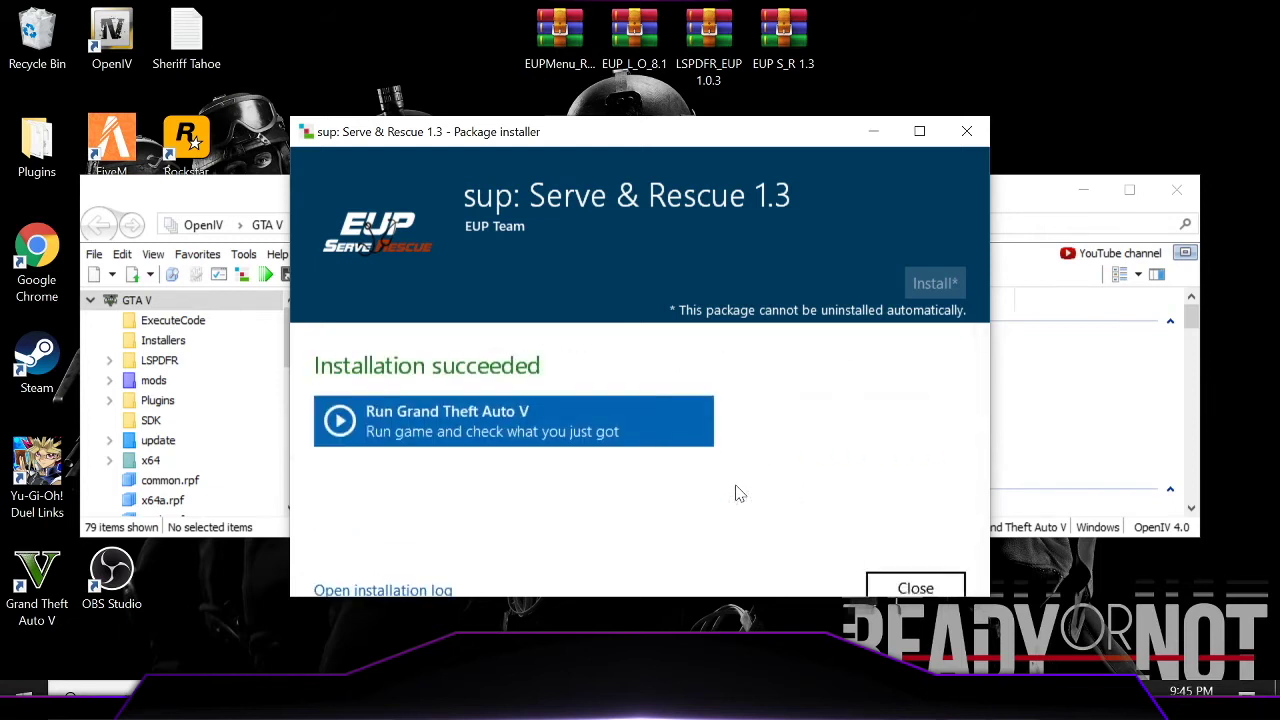
Close the package installer and OpenIV, and move EUP S&R 1.3.oiv from the desktop to the Recycle Bin
{"action": "left_click", "coordinate": [905, 560]}
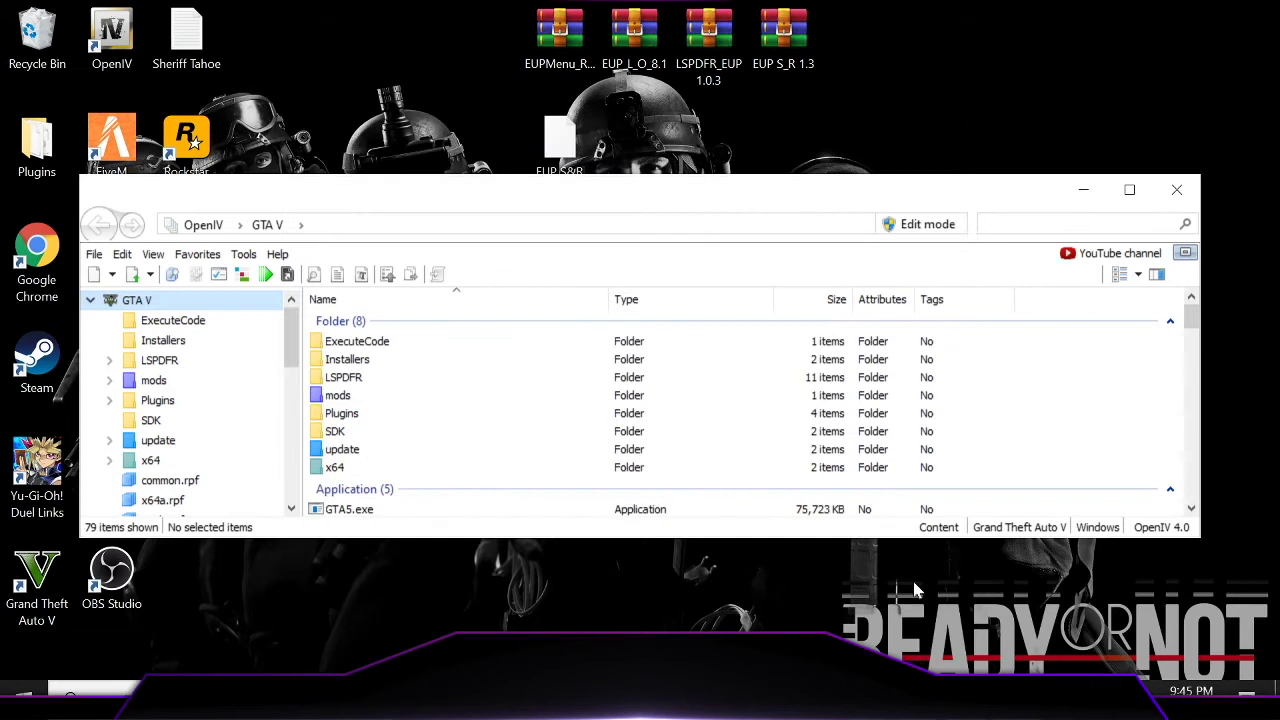
{"action": "left_click", "coordinate": [1174, 191]}
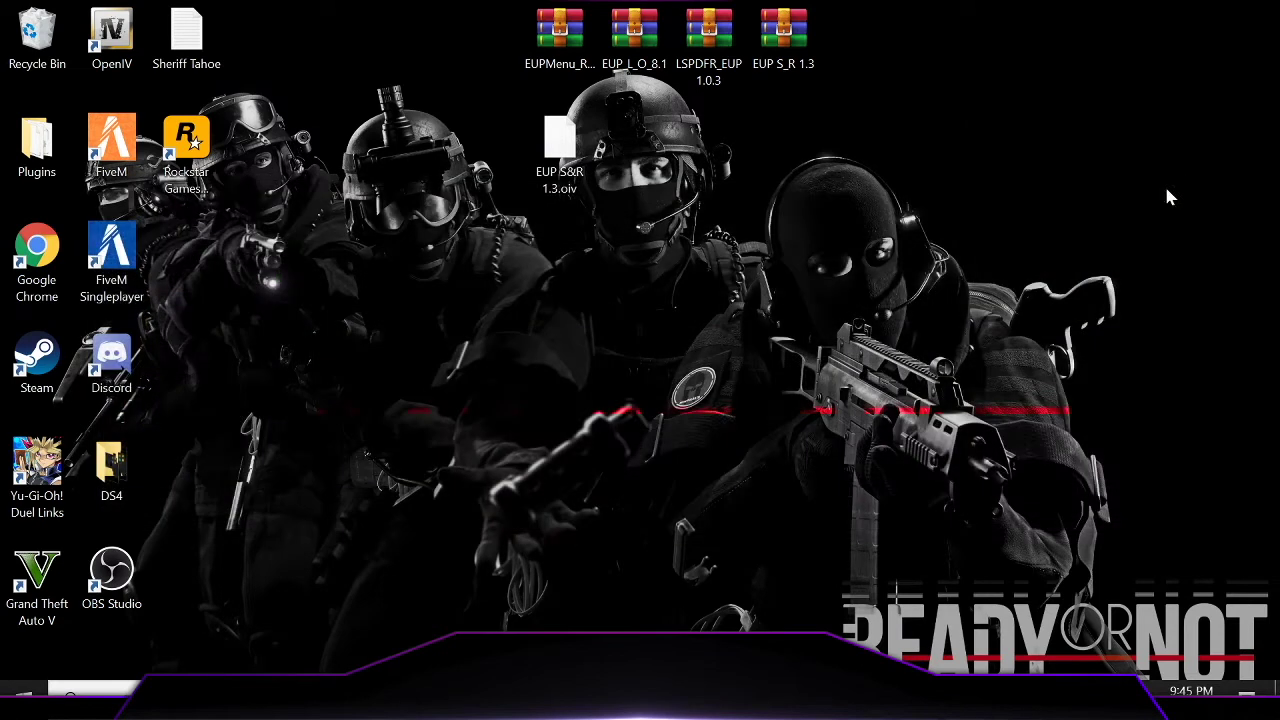
{"action": "left_click_drag", "start_coordinate": [583, 147], "coordinate": [37, 30]}
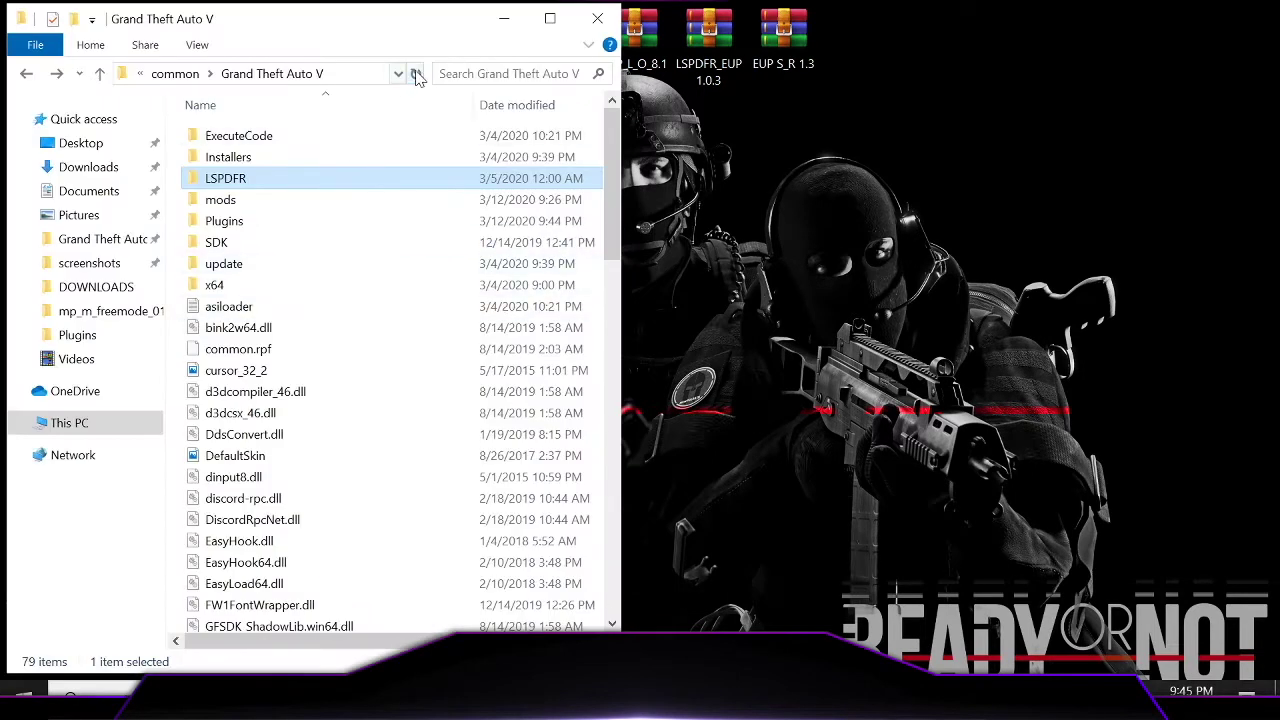
Run RAGEPluginHook from the Grand Theft Auto V folder as administrator and minimize the folder window while the game launches
{"action": "scroll", "coordinate": [380, 300], "scroll_direction": "down", "scroll_amount": 7}
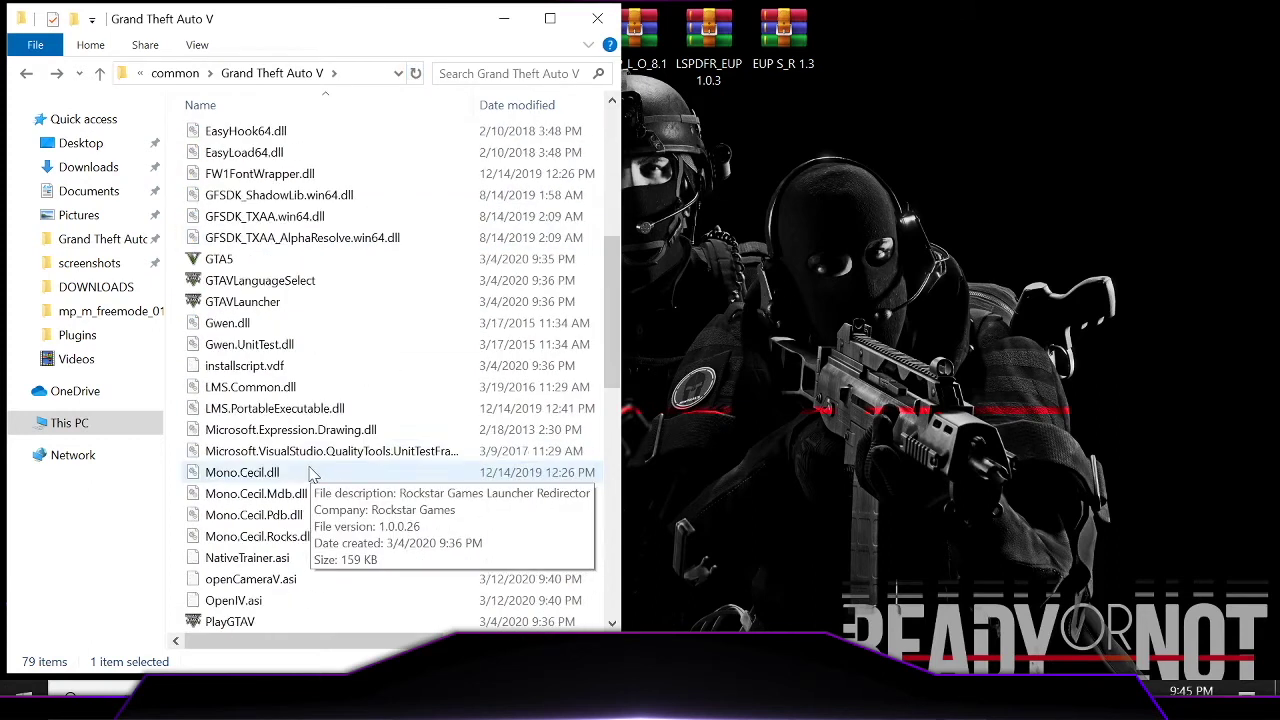
{"action": "scroll", "coordinate": [312, 474], "scroll_direction": "down", "scroll_amount": 2}
{"action": "left_click", "coordinate": [262, 537]}
{"action": "right_click", "coordinate": [268, 539]}
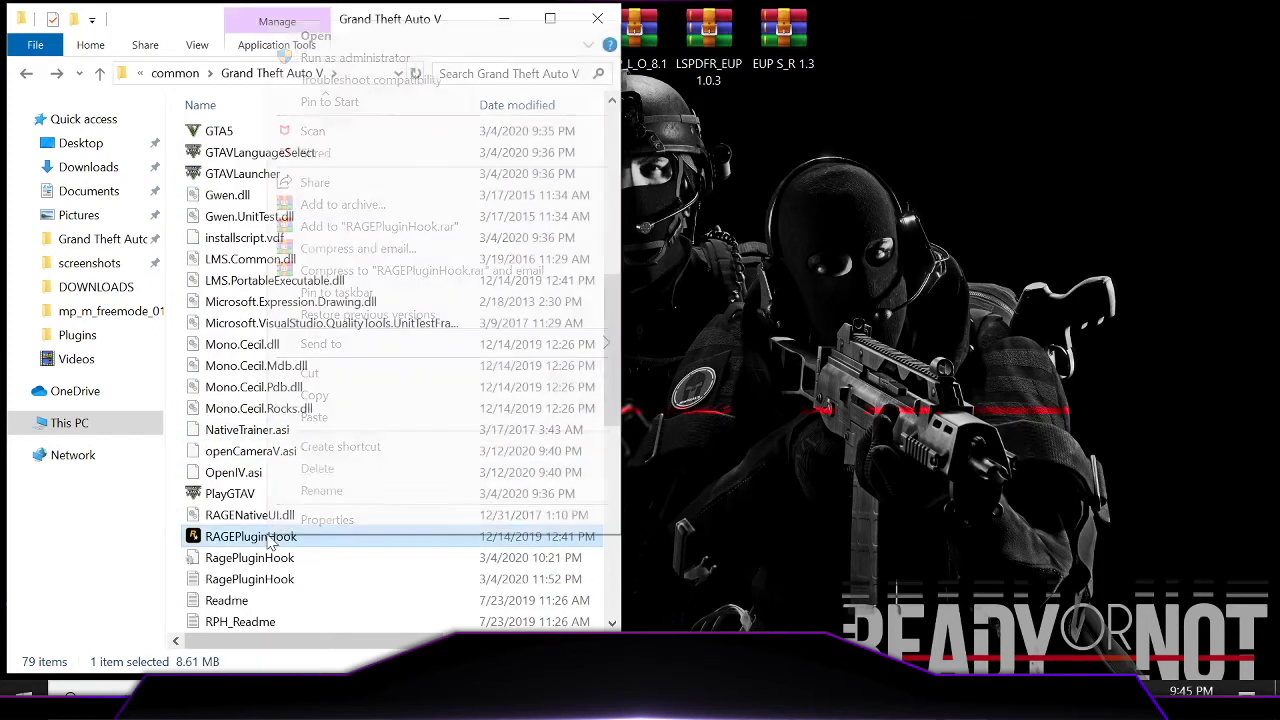
{"action": "left_click", "coordinate": [330, 57]}
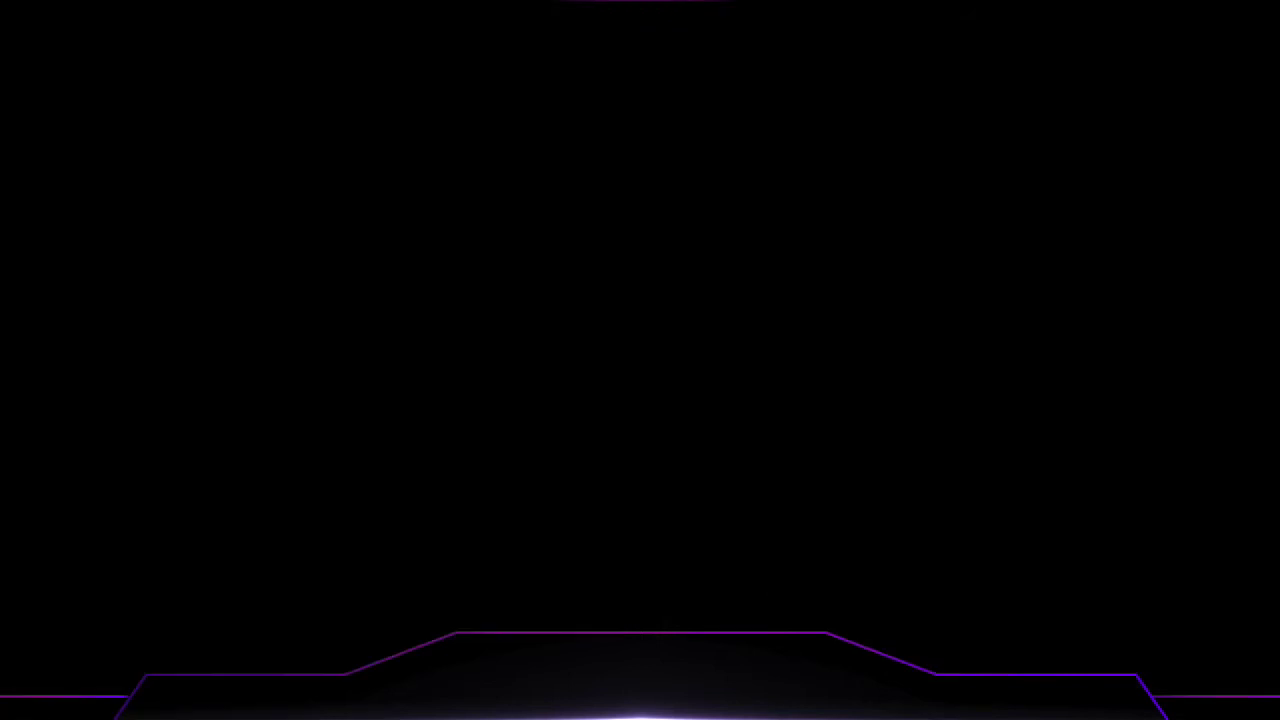
{"action": "left_click", "coordinate": [530, 536]}
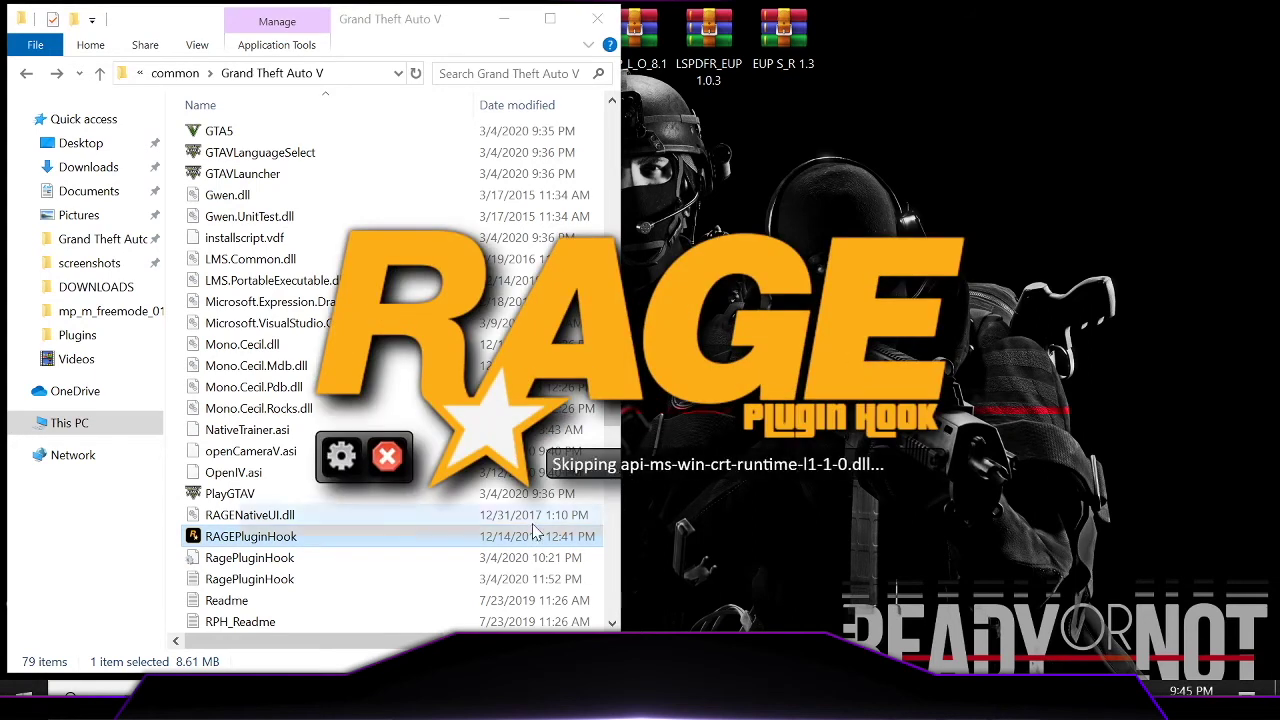
{"action": "left_click", "coordinate": [518, 20]}
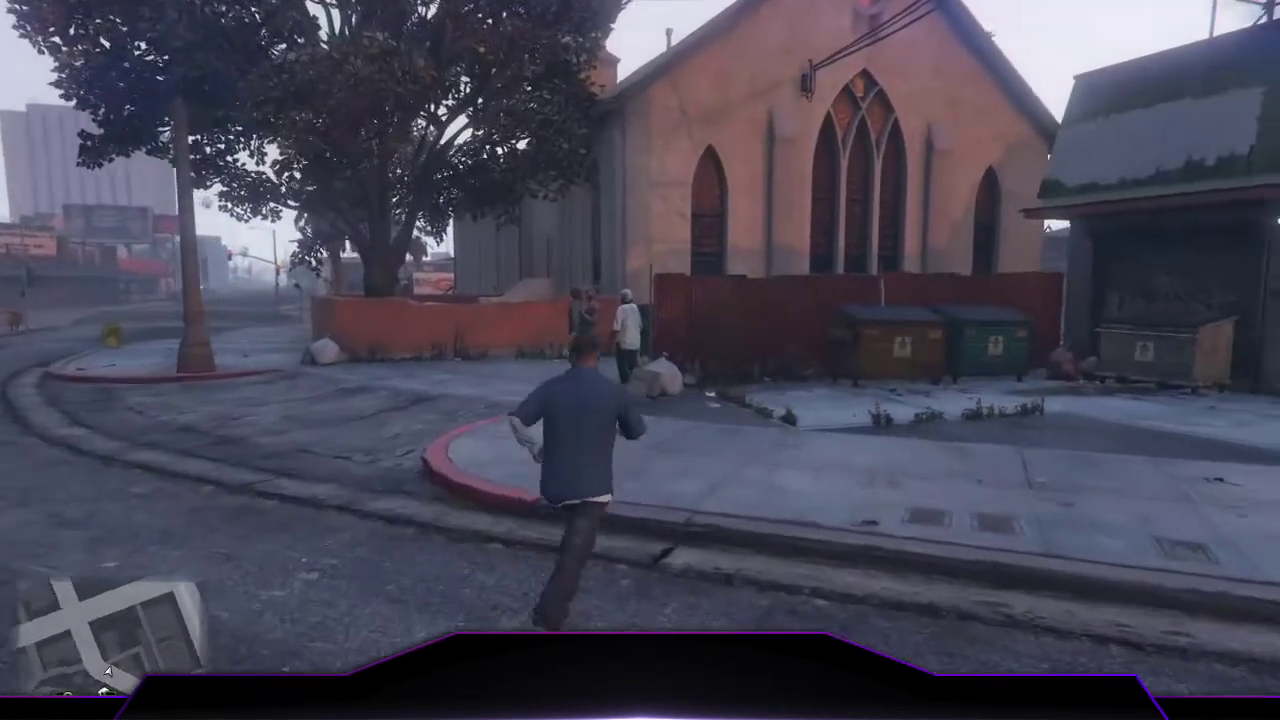
Load the EUPMenu.dll plugin through the in-game RAGE Plugin Hook console with the LoadPlugin command, then close the console
{"action": "key", "text": "s"}
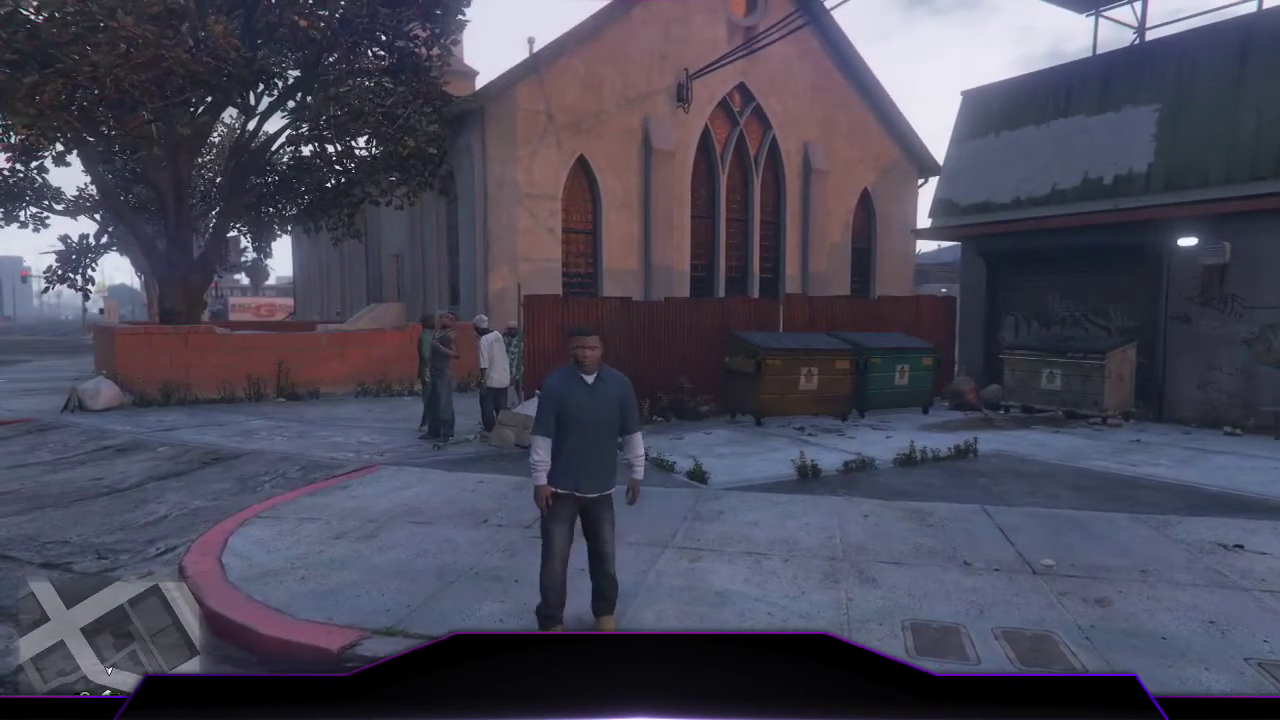
{"action": "key", "text": "F4"}
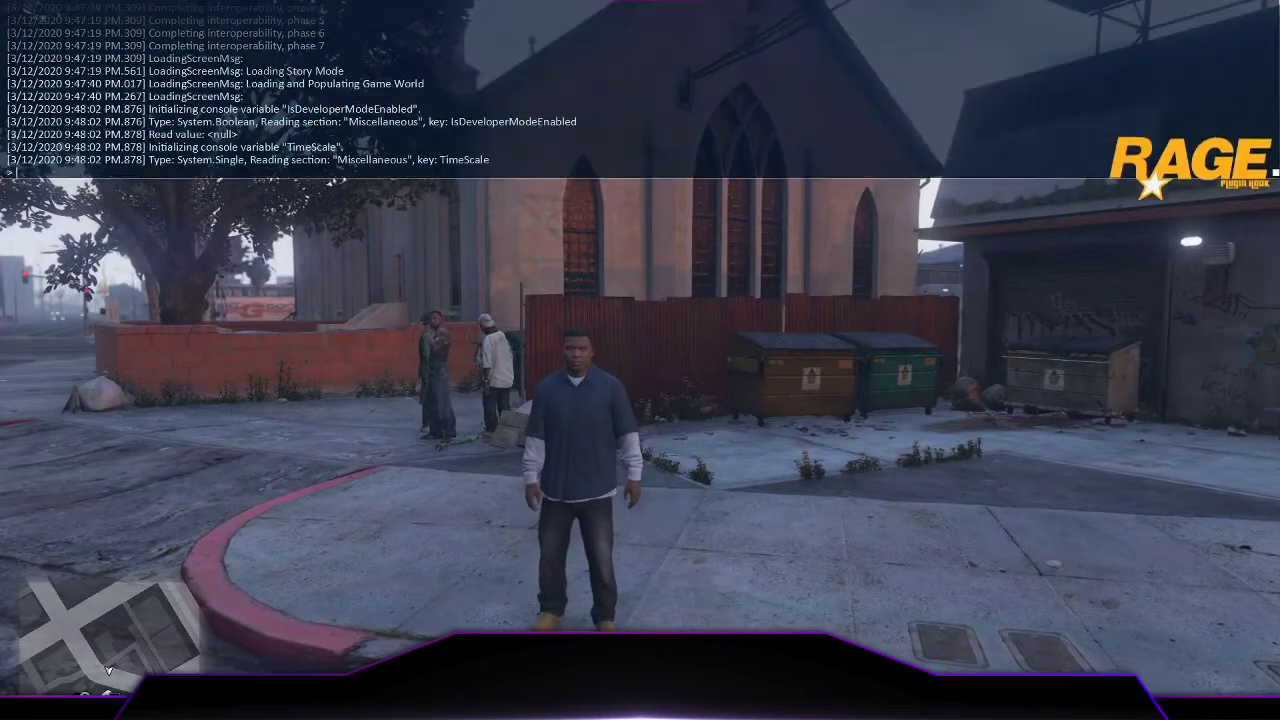
{"action": "type", "text": "LoadPlugin"}
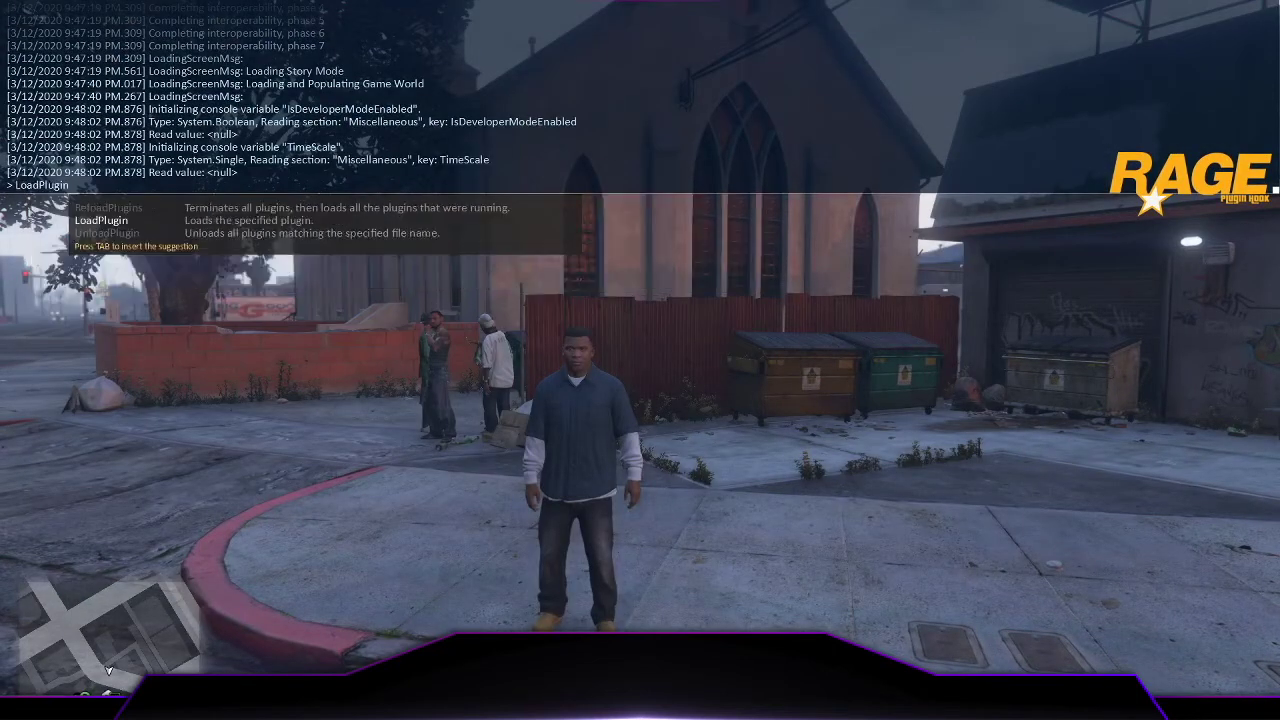
{"action": "key", "text": "Down"}
{"action": "key", "text": "Up"}
{"action": "key", "text": "Tab"}
{"action": "key", "text": "Return"}
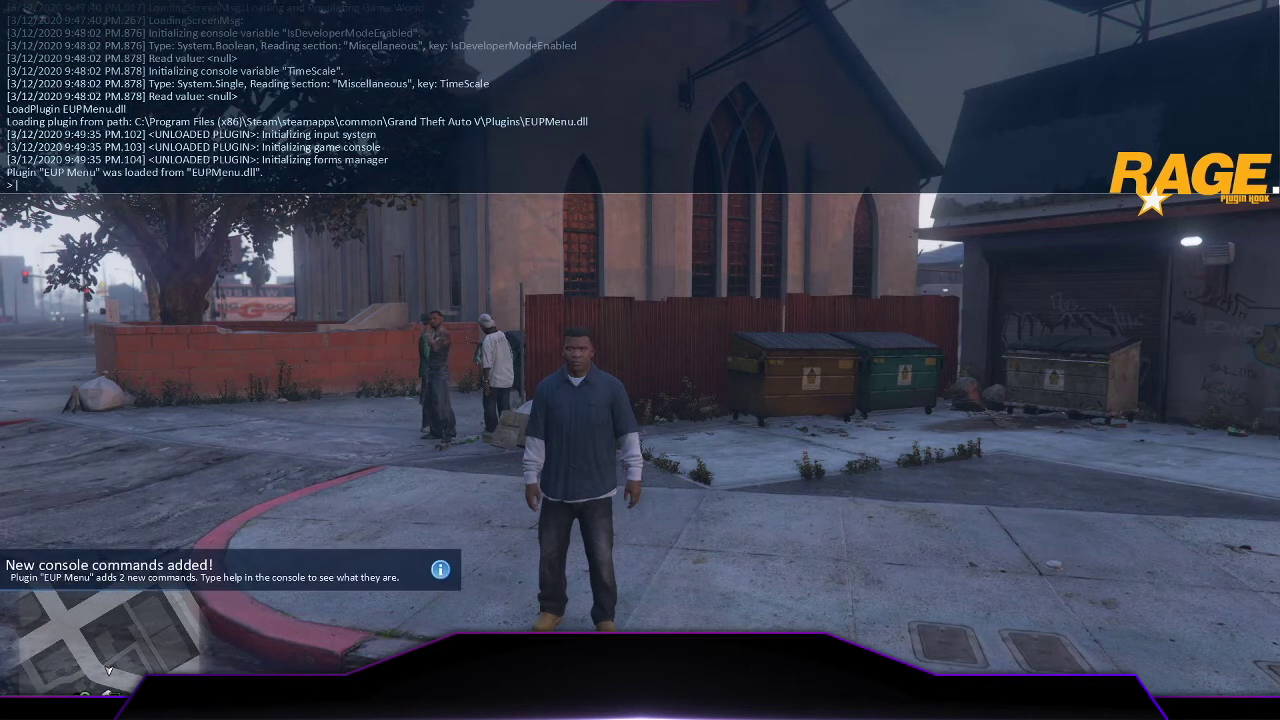
{"action": "key", "text": "F4"}
{"action": "key", "text": "F4"}
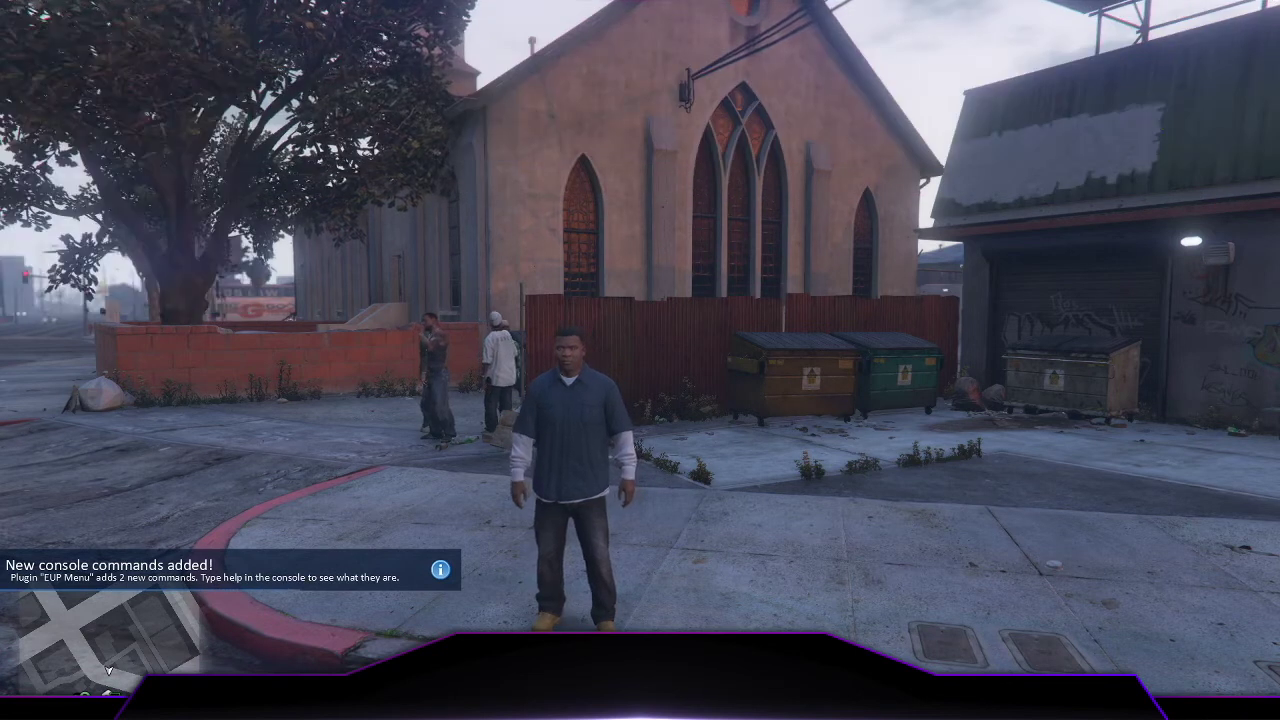
Open the EUP Menu in the game and enter its Characters section
{"action": "key", "text": "F11"}
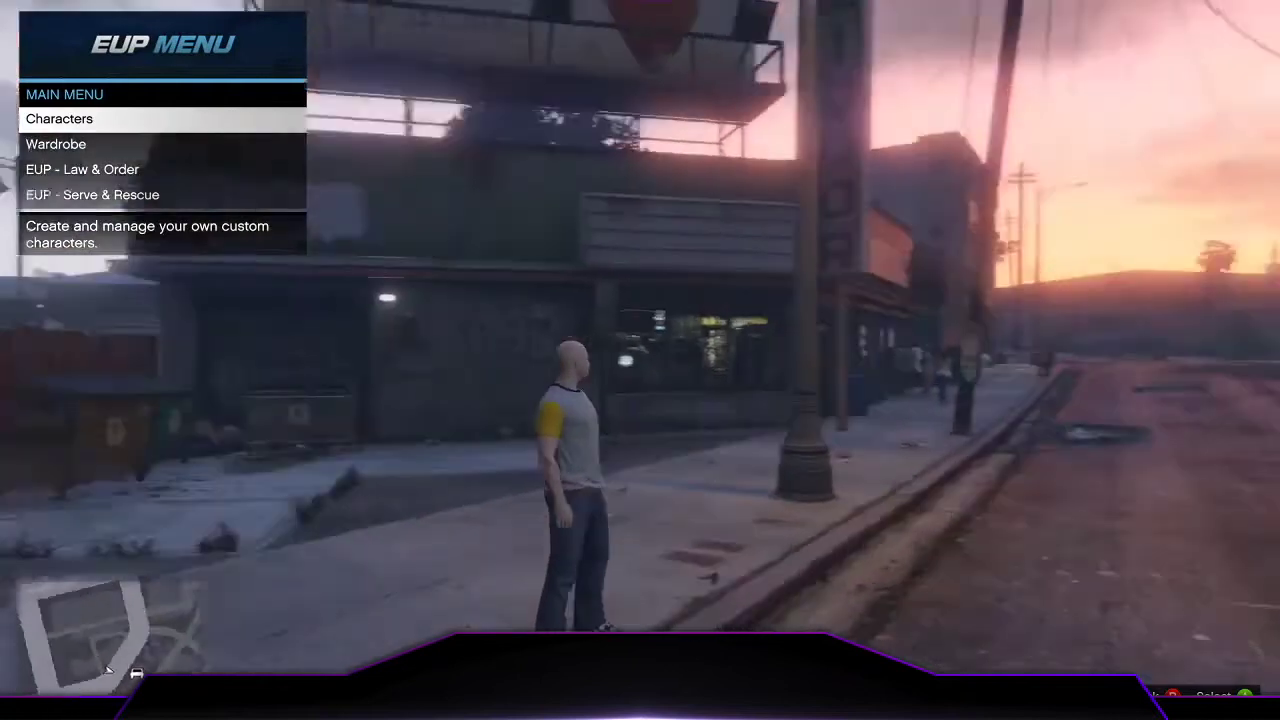
{"action": "key", "text": "Return"}
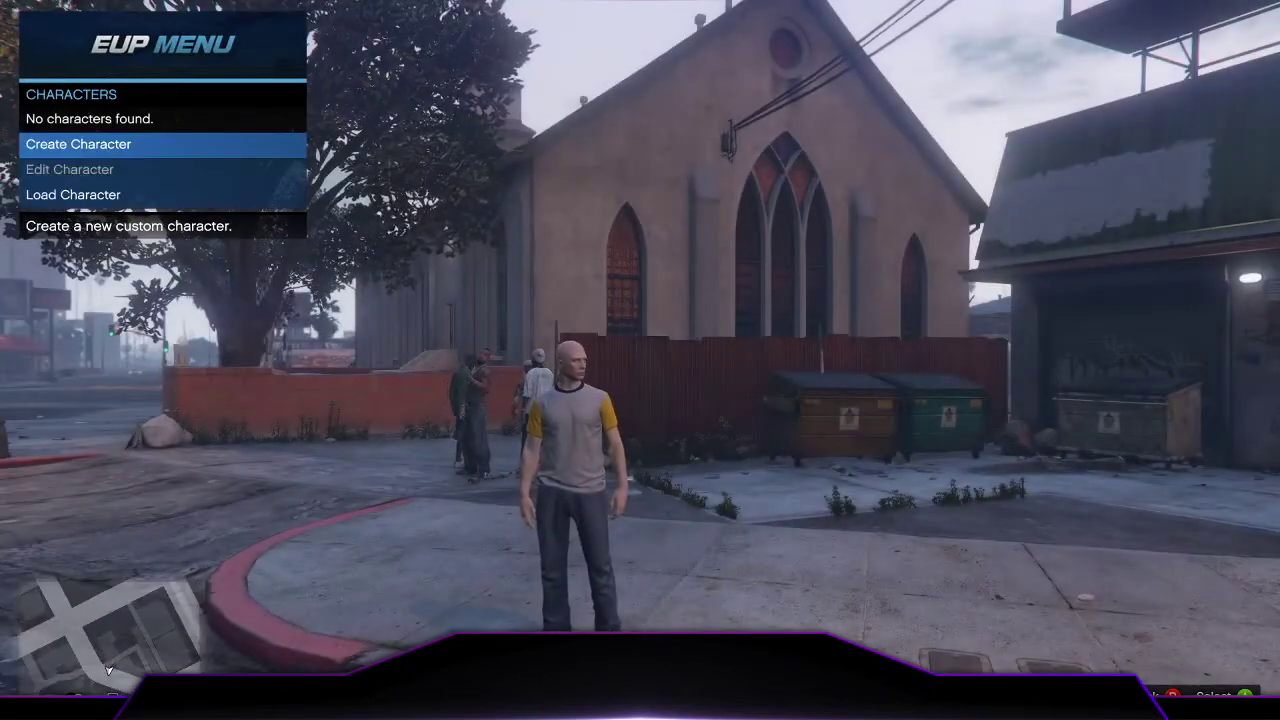
Start creating a new custom character and name it Crave
{"action": "key", "text": "Return"}
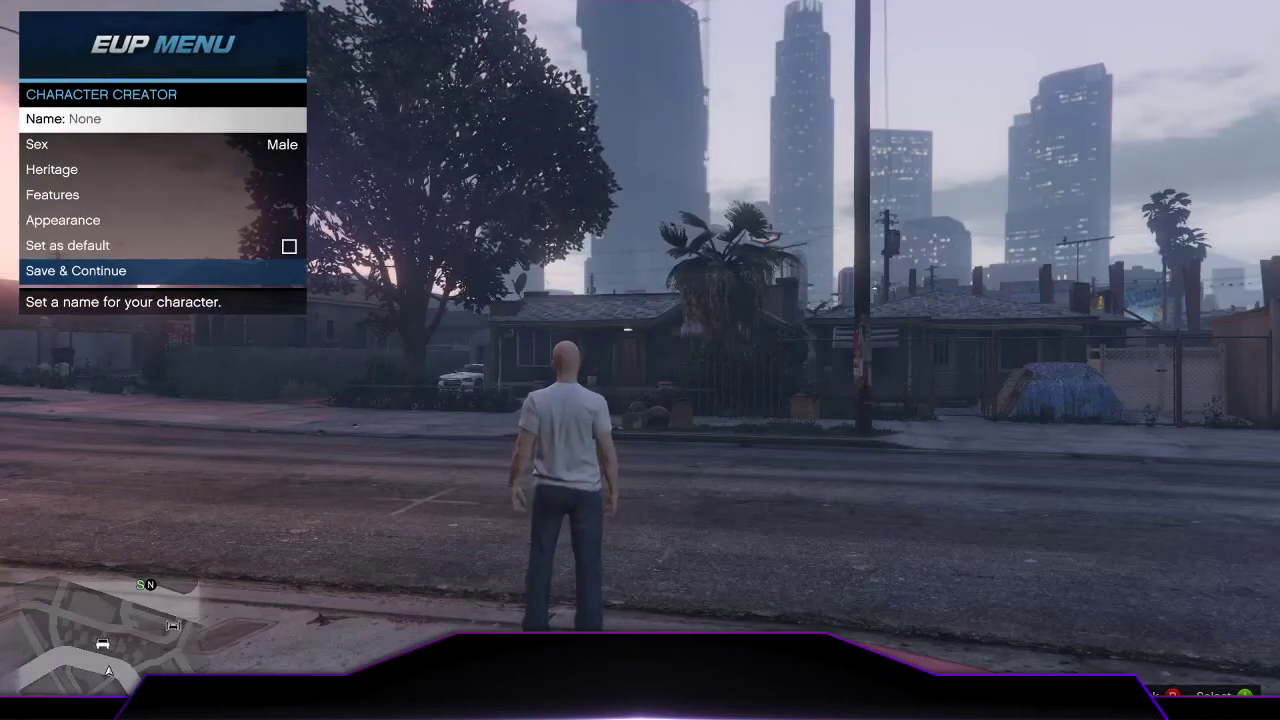
{"action": "key", "text": "Return"}
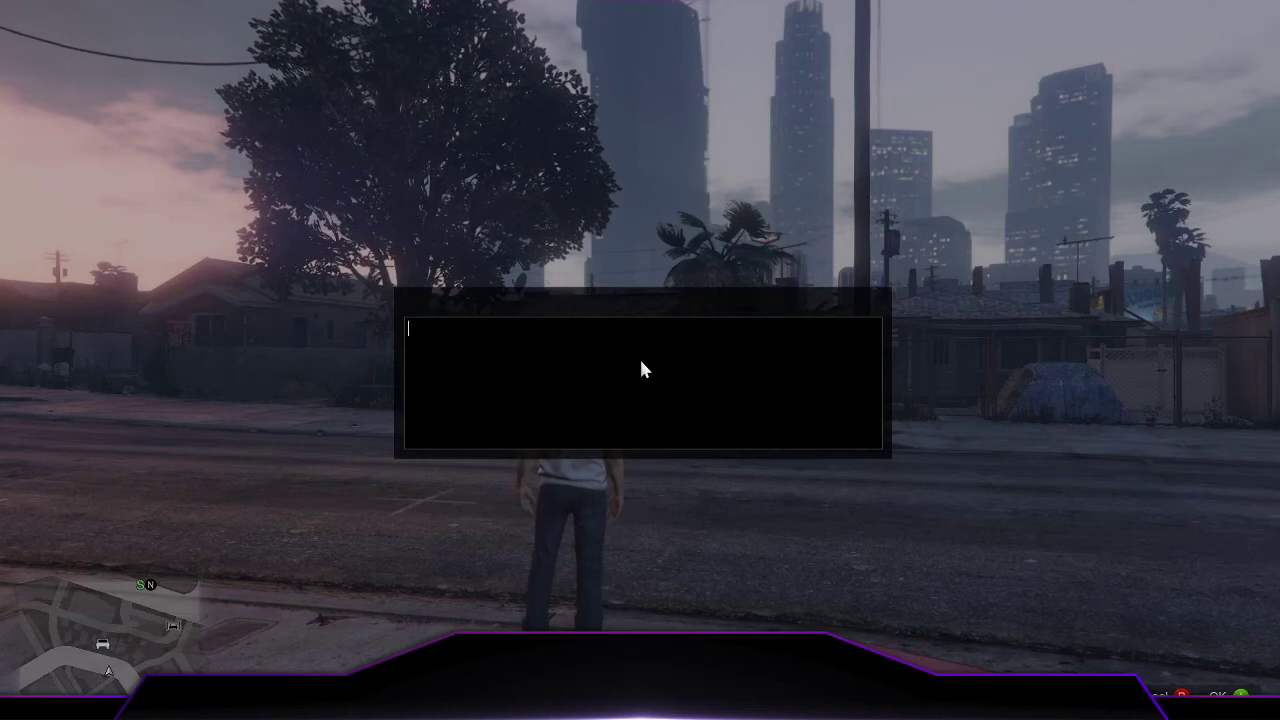
{"action": "type", "text": "Crave"}
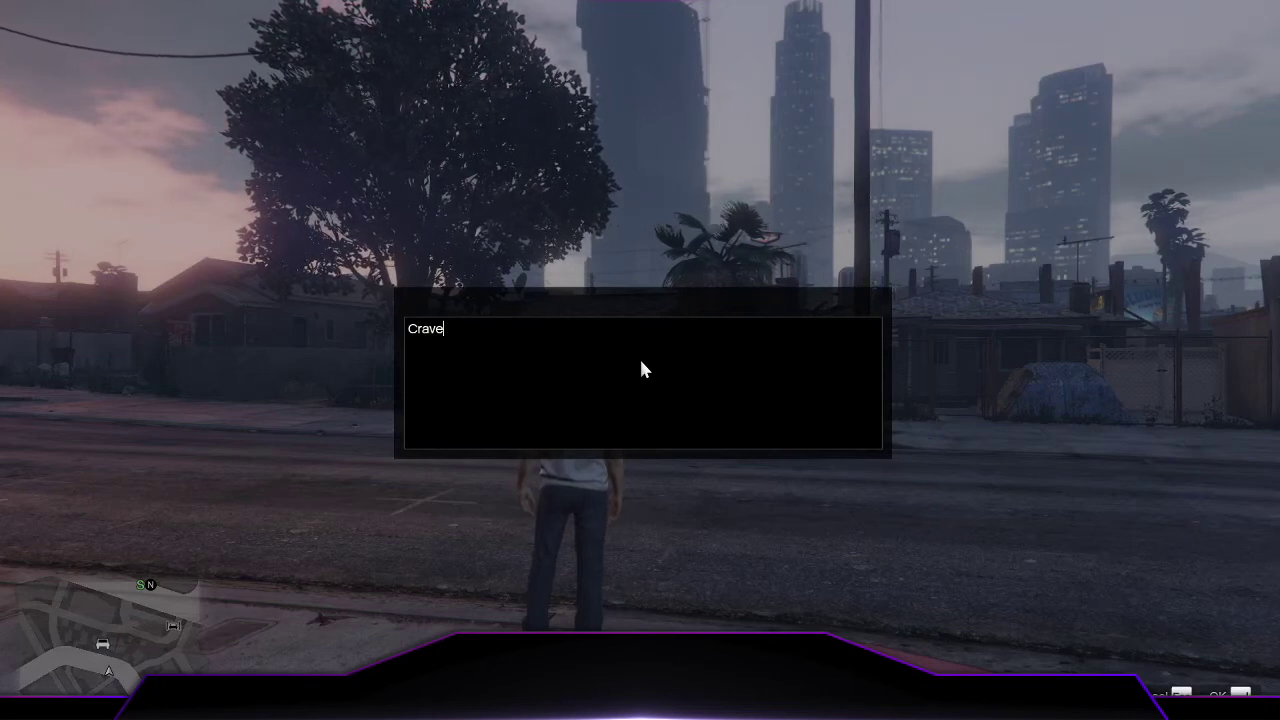
{"action": "key", "text": "Return"}
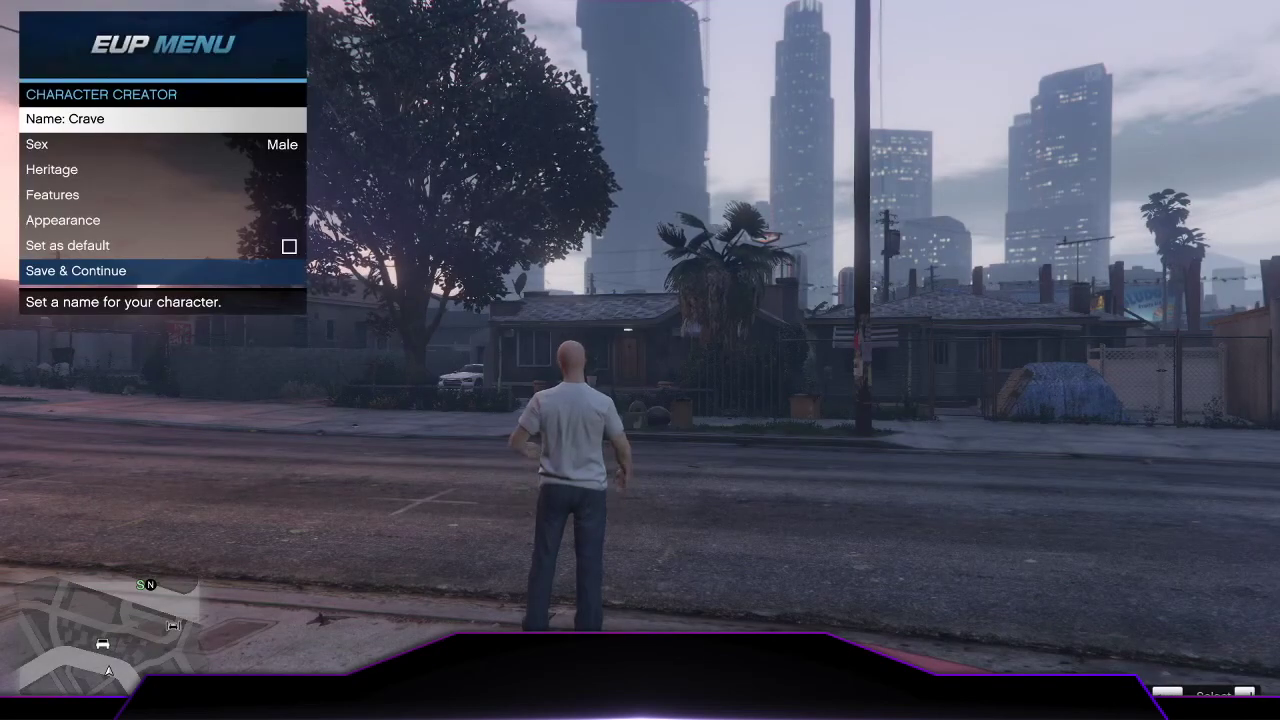
Save the new character with its default sex, heritage, features and appearance, and return to the main menu
{"action": "key", "text": "Down"}
{"action": "key", "text": "Down"}
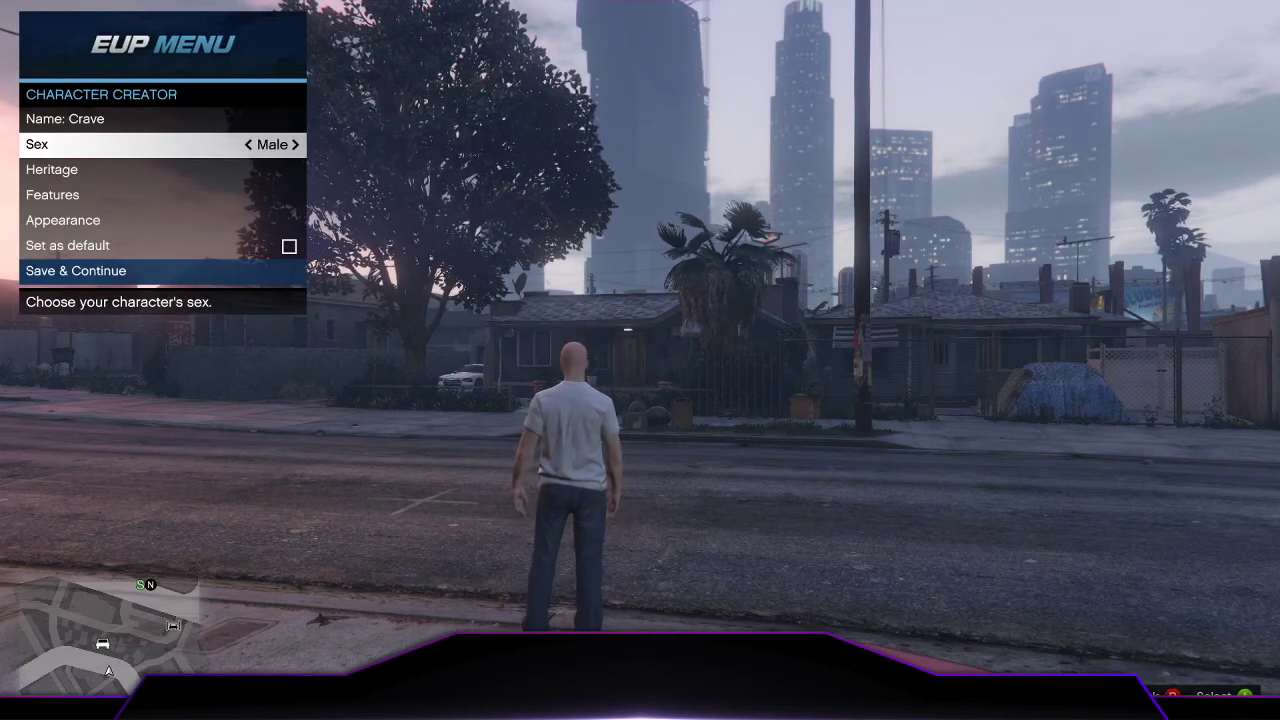
{"action": "key", "text": "Down"}
{"action": "key", "text": "Down"}
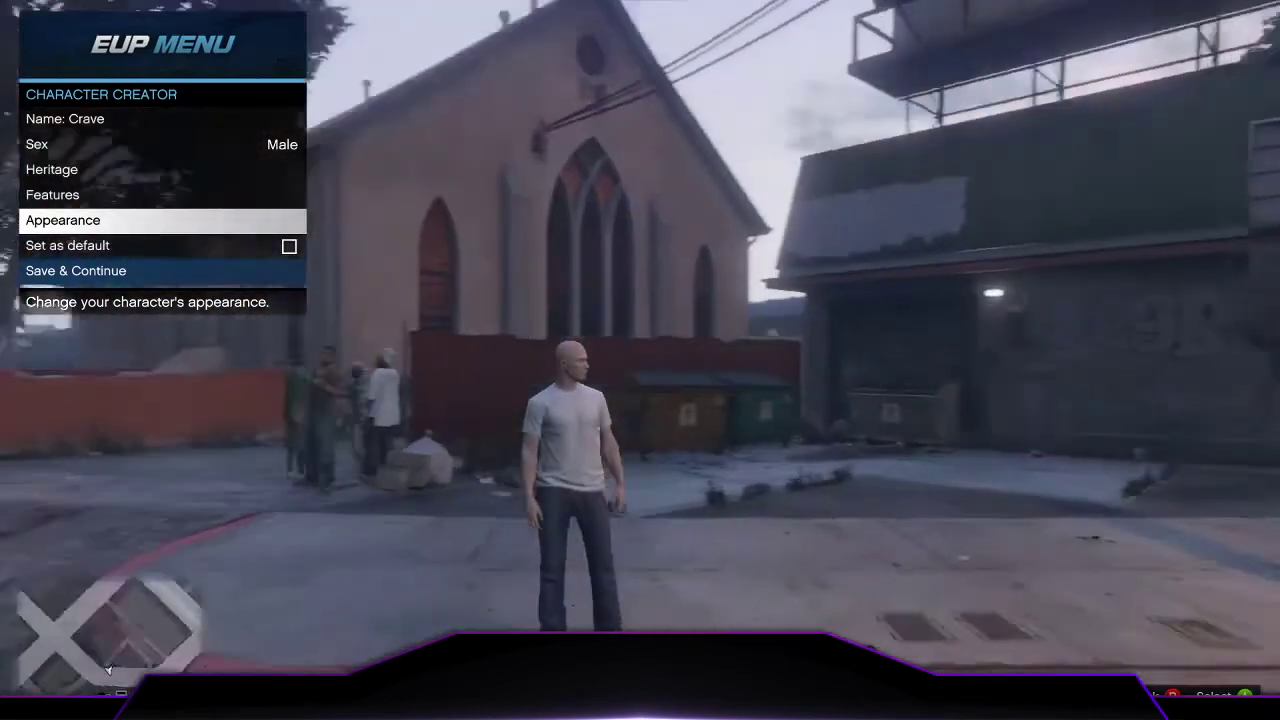
{"action": "key", "text": "Down"}
{"action": "key", "text": "Down"}
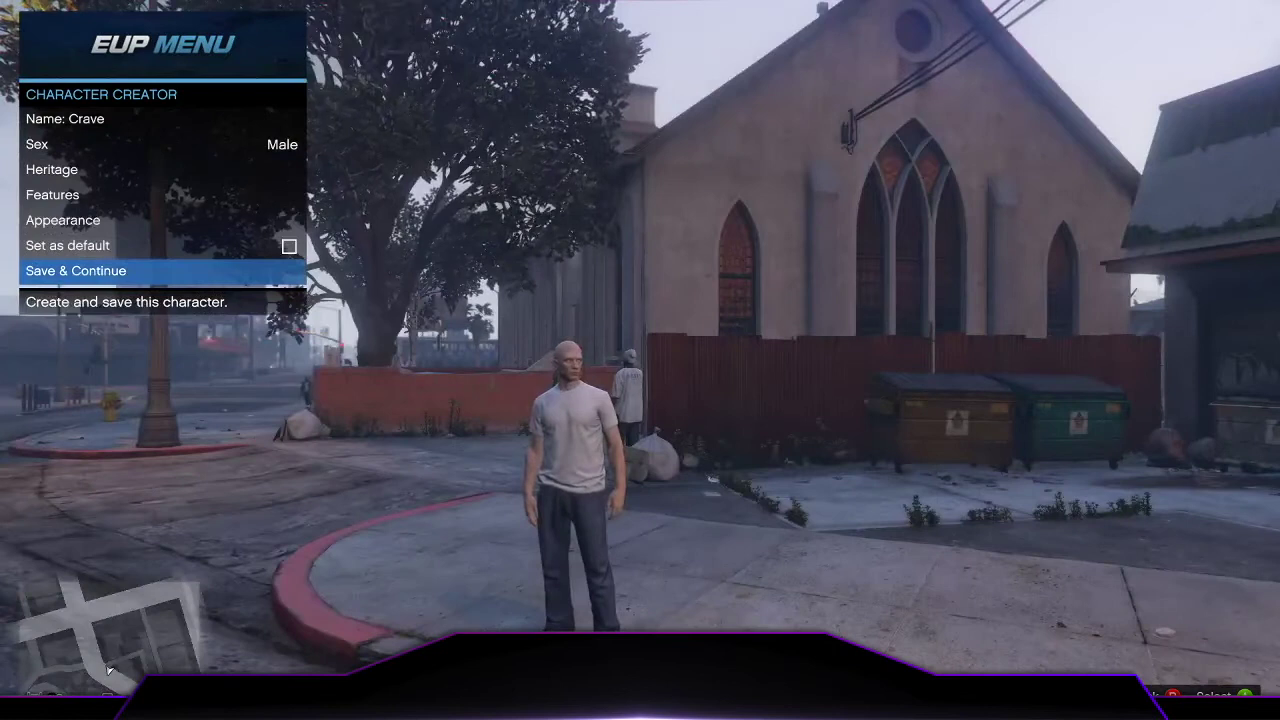
{"action": "key", "text": "Return"}
{"action": "key", "text": "BackSpace"}
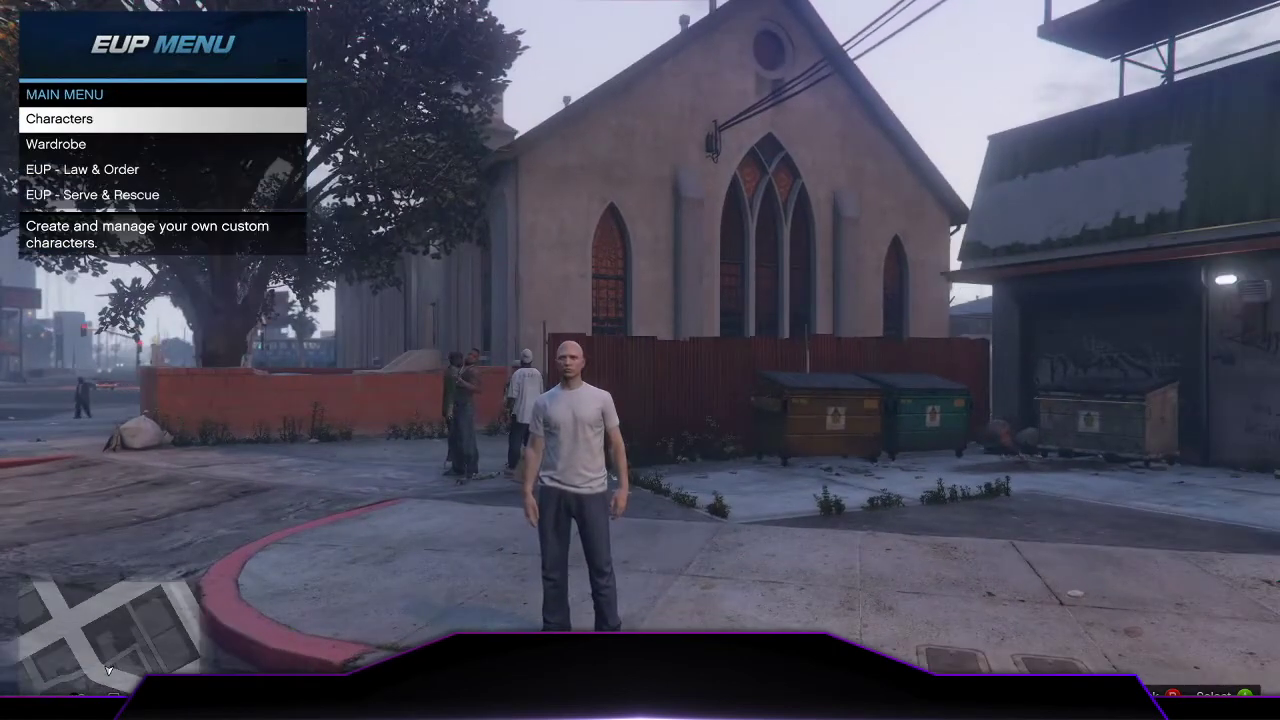
Enter the LSPD category of the Law & Order outfits and try on uniforms from Male LSPD Class A through Motor Unit Class A
{"action": "key", "text": "Down"}
{"action": "key", "text": "Return"}
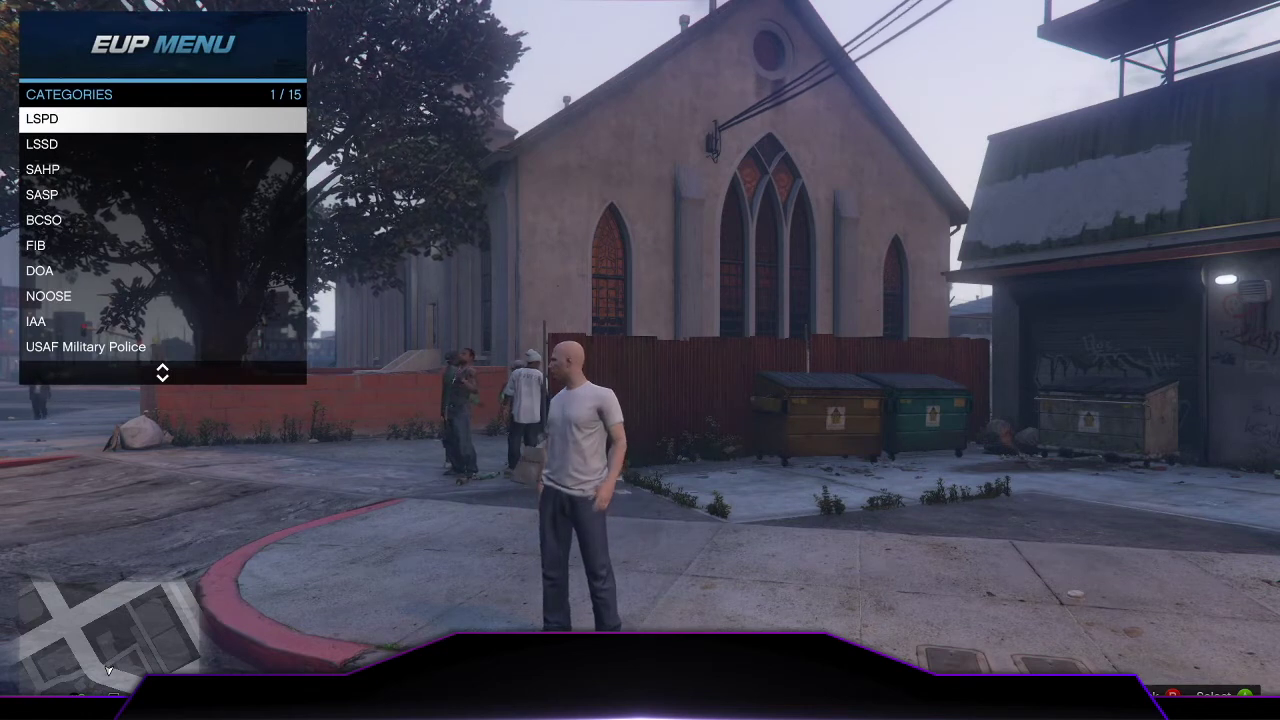
{"action": "key", "text": "Return"}
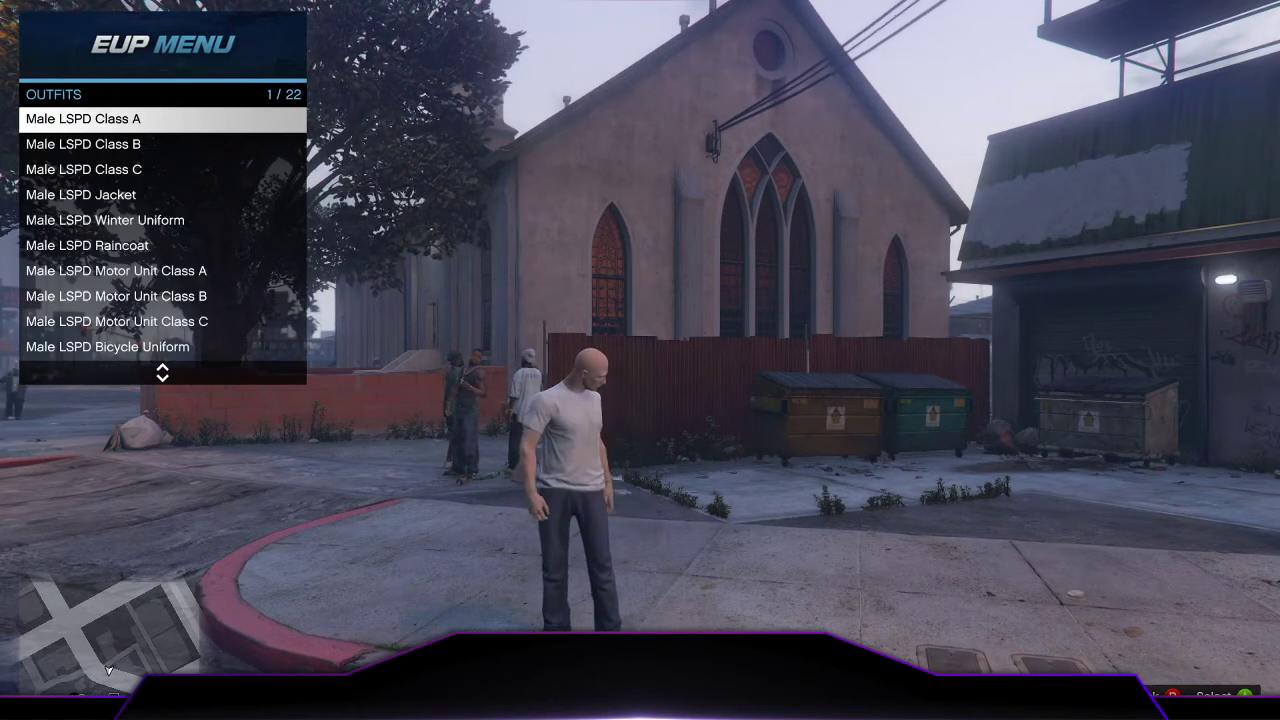
{"action": "key", "text": "Return"}
{"action": "key", "text": "Down"}
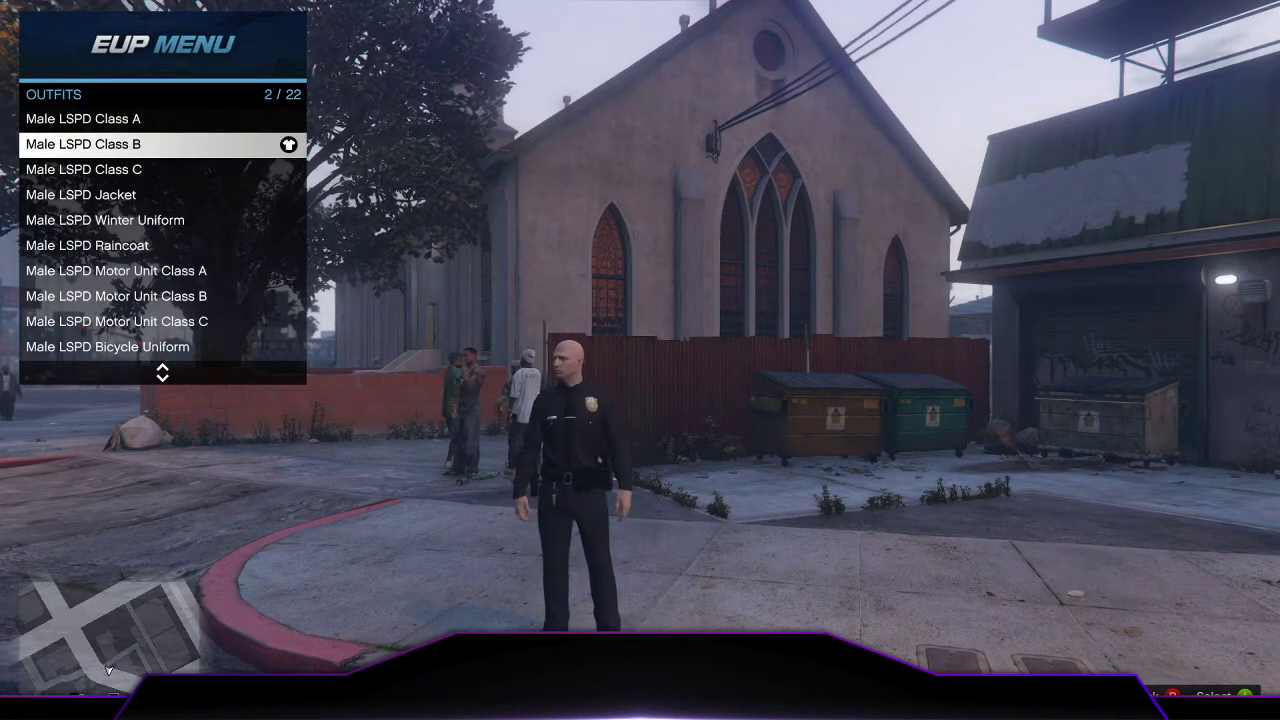
{"action": "key", "text": "Down"}
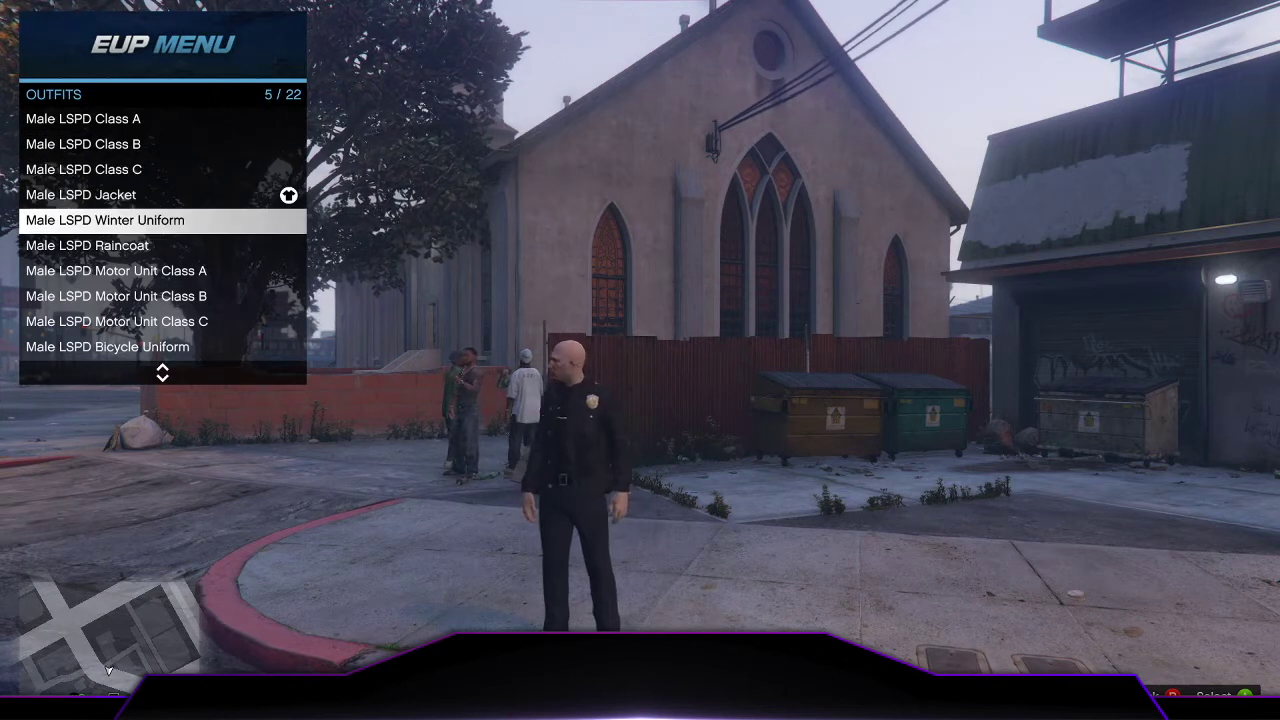
{"action": "key", "text": "Down"}
{"action": "key", "text": "Return"}
{"action": "key", "text": "Down"}
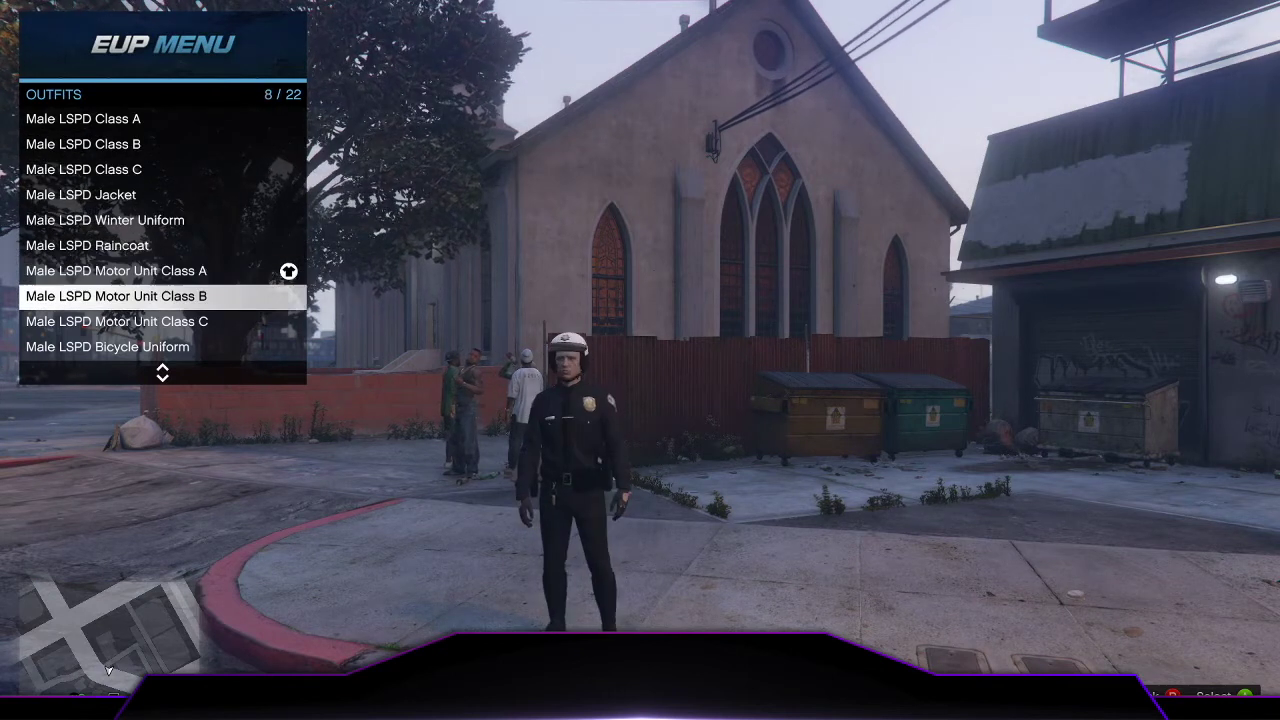
Try on further LSPD outfits, including Male LSPD Suit and Male LSPD Detective Winter
{"action": "key", "text": "Down"}
{"action": "key", "text": "Down"}
{"action": "key", "text": "Down"}
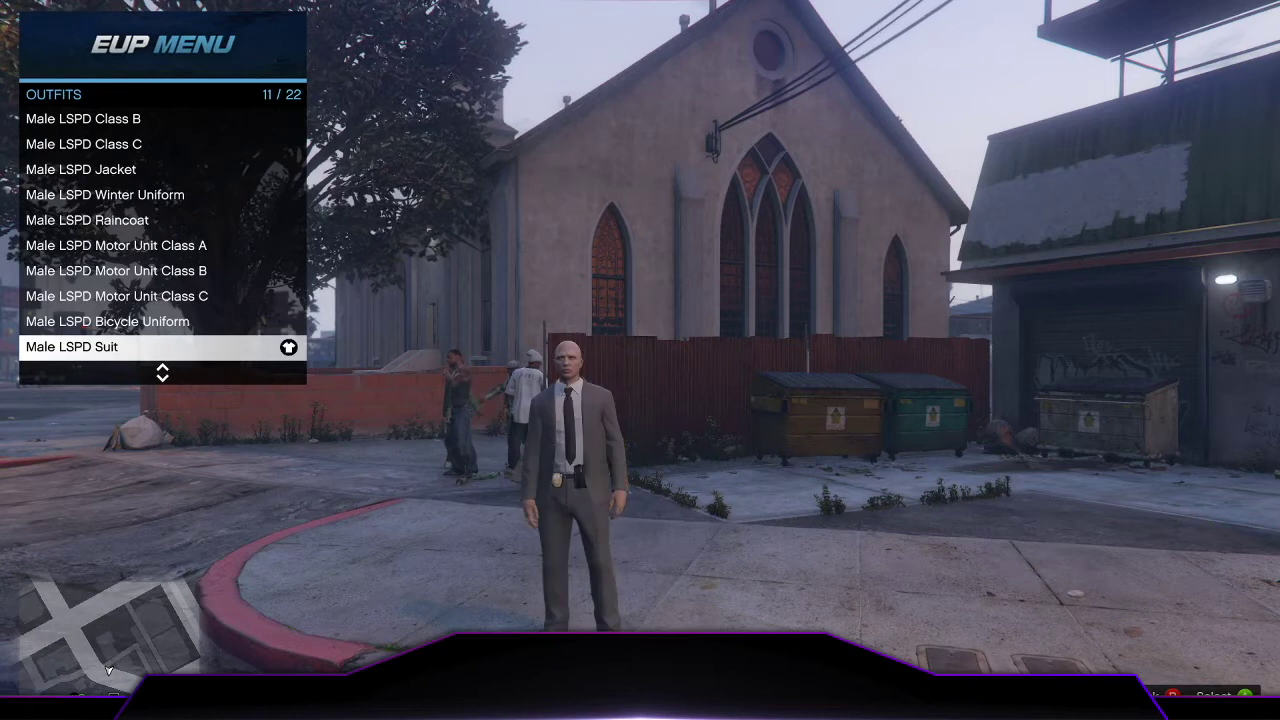
{"action": "key", "text": "Down"}
{"action": "key", "text": "Down"}
{"action": "key", "text": "Down"}
{"action": "key", "text": "Down"}
{"action": "key", "text": "Down"}
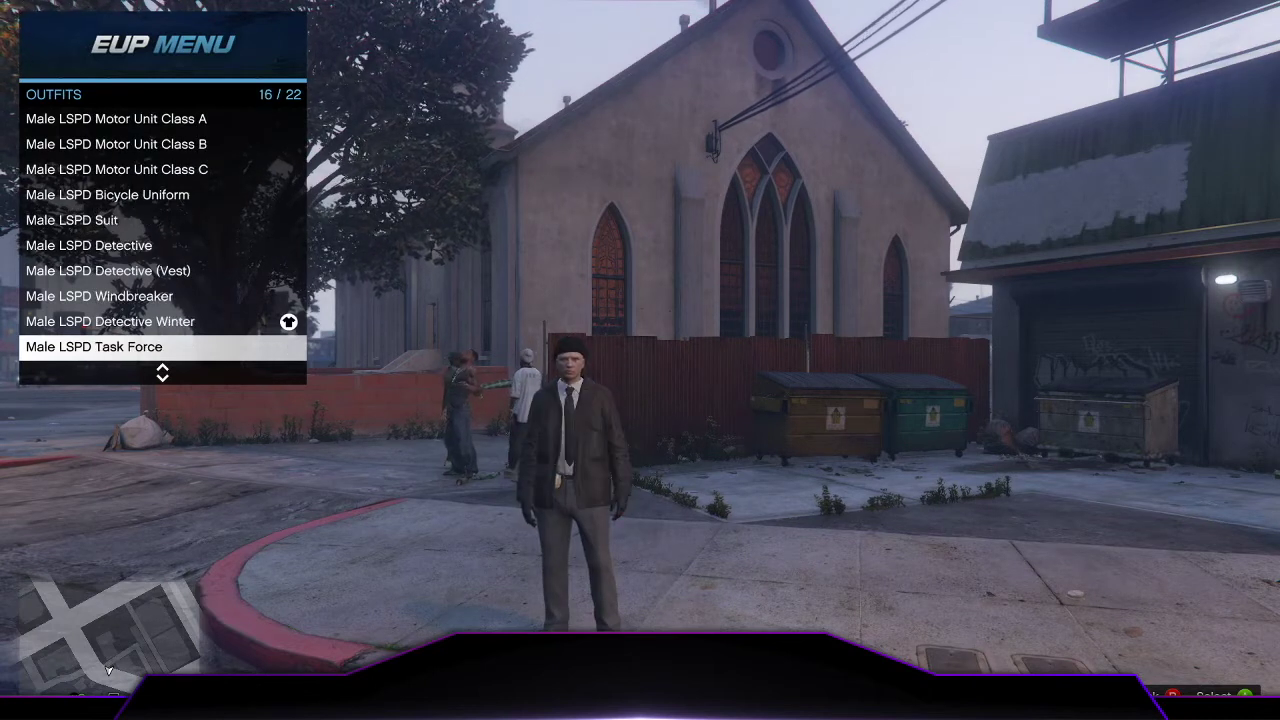
Try on the remaining LSPD outfits, including Male LSPD Riot Gear, and put Male LSPD Class A back on
{"action": "key", "text": "Down"}
{"action": "key", "text": "Down"}
{"action": "key", "text": "Down"}
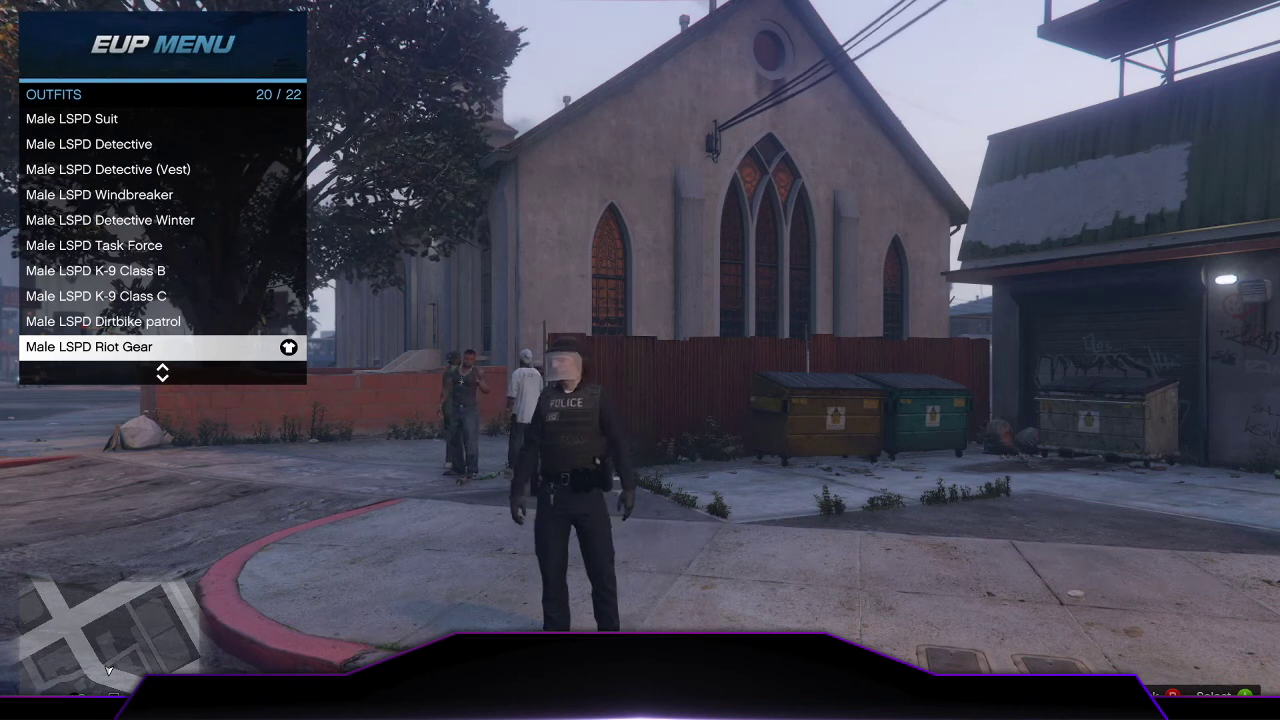
{"action": "key", "text": "Down"}
{"action": "key", "text": "Down"}
{"action": "key", "text": "Down"}
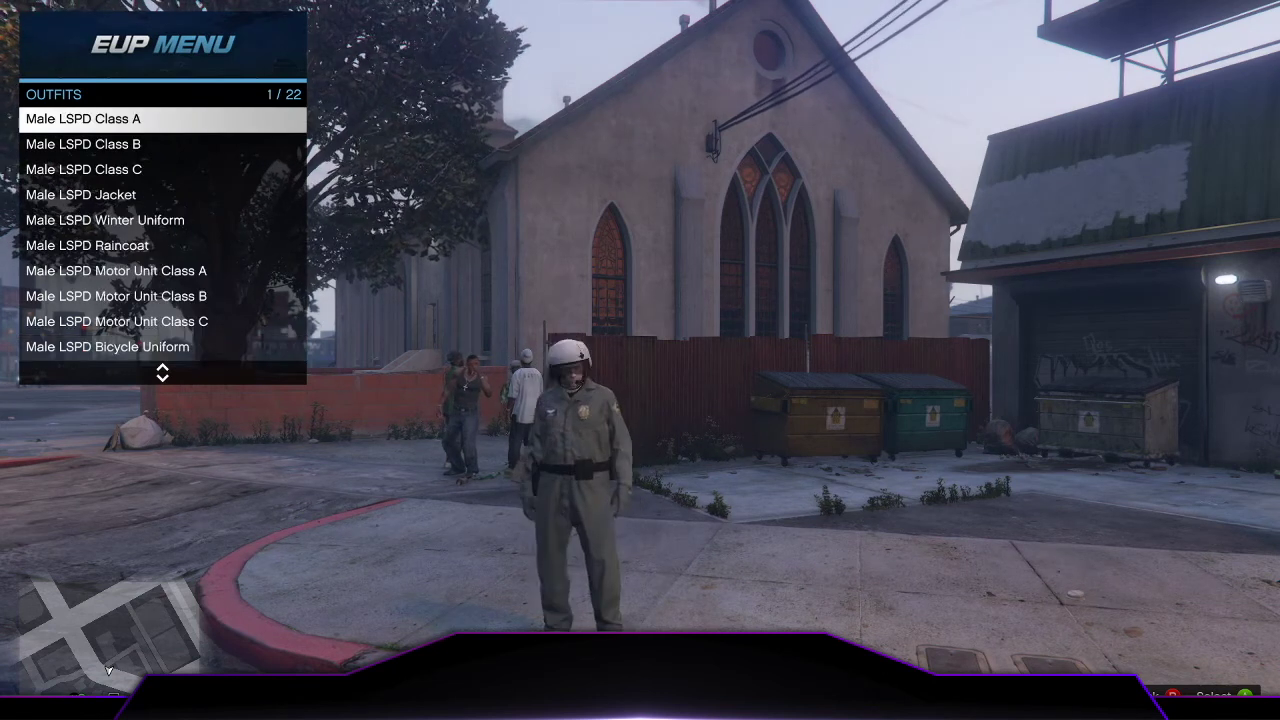
Switch to the LSSD category and browse its outfits backwards from the end of the list to Male LSSD K-9 Class B
{"action": "key", "text": "BackSpace"}
{"action": "key", "text": "Down"}
{"action": "key", "text": "Return"}
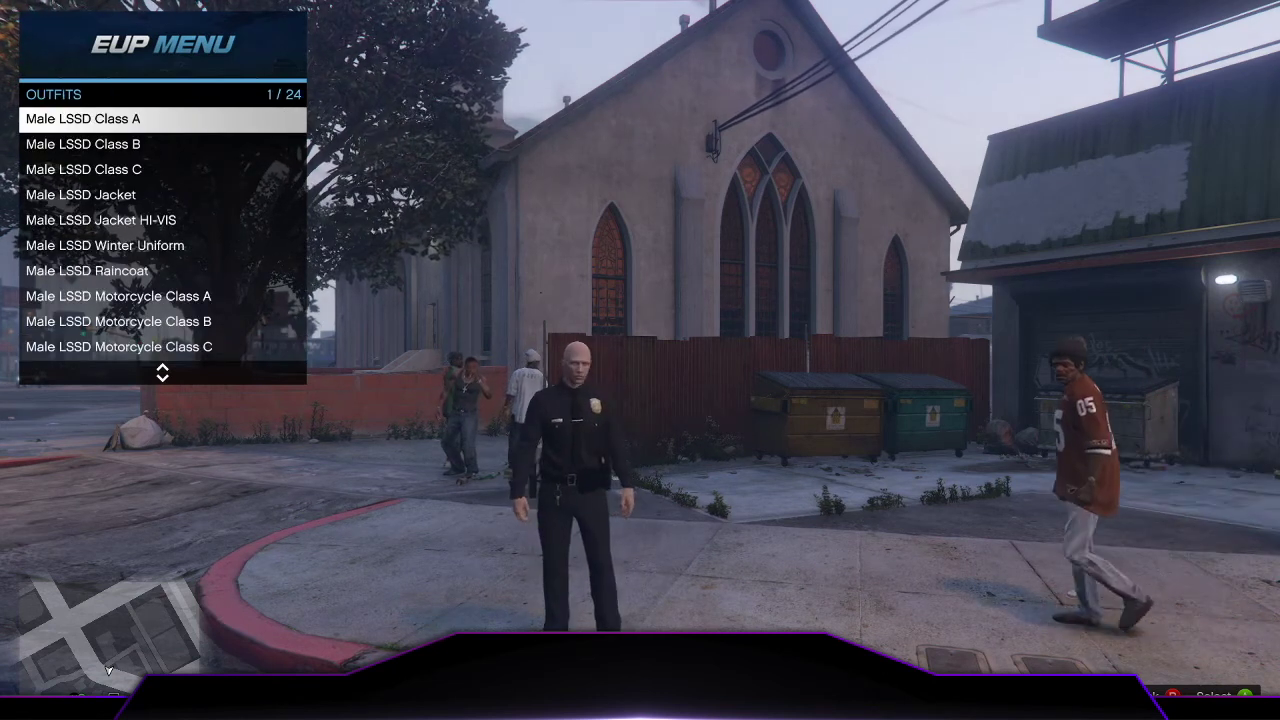
{"action": "key", "text": "Up"}
{"action": "key", "text": "Up"}
{"action": "key", "text": "Up"}
{"action": "key", "text": "Up"}
{"action": "key", "text": "Up"}
{"action": "key", "text": "Up"}
{"action": "key", "text": "Up"}
{"action": "key", "text": "Up"}
{"action": "key", "text": "Up"}
{"action": "key", "text": "Up"}
{"action": "key", "text": "Up"}
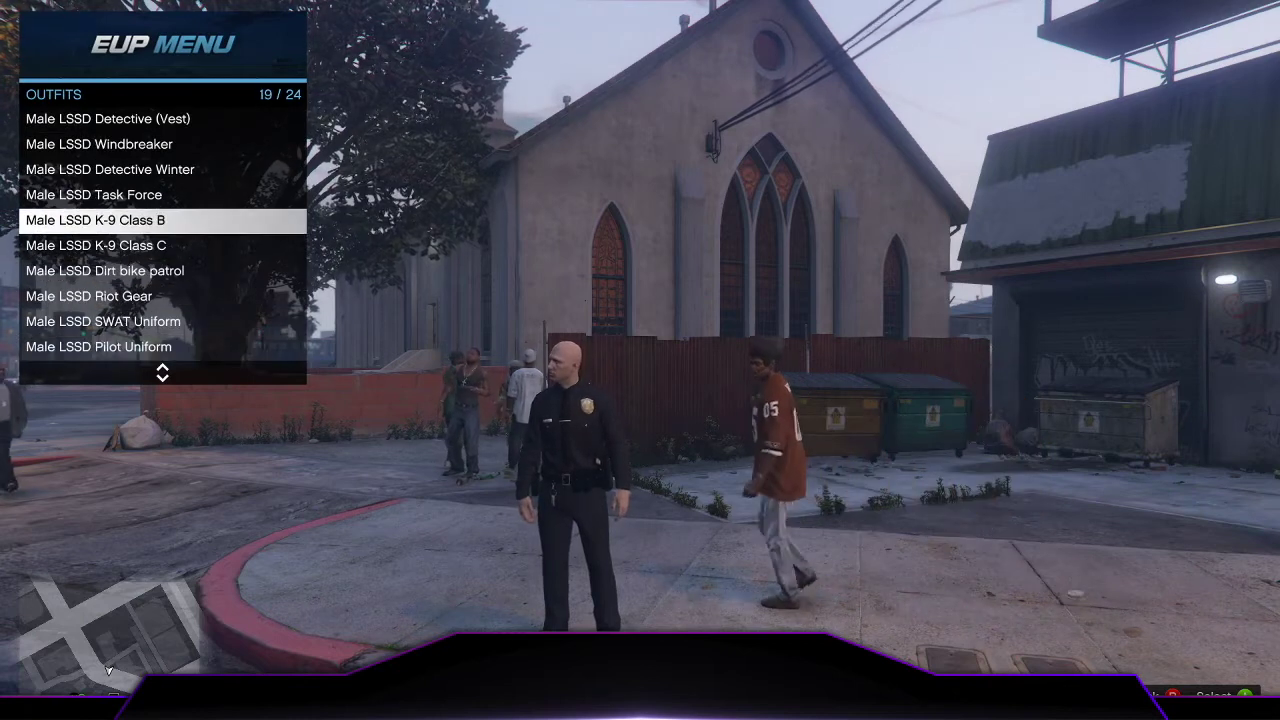